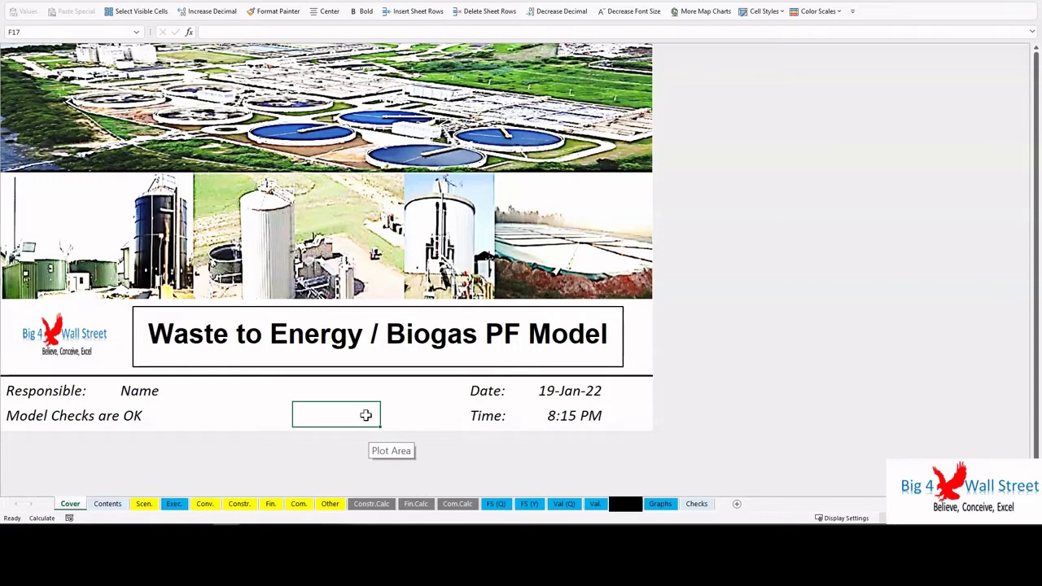
# Leave the cover chart and jump from Contents to the Commercial Inputs sheet
pyautogui.click(360, 413)
pyautogui.click(329, 411)
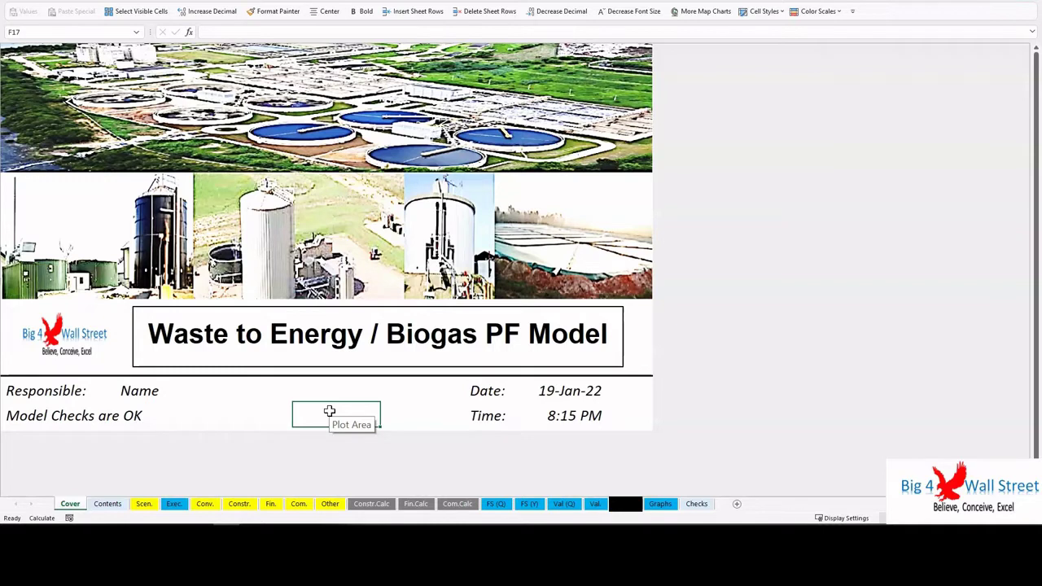
pyautogui.click(270, 415)
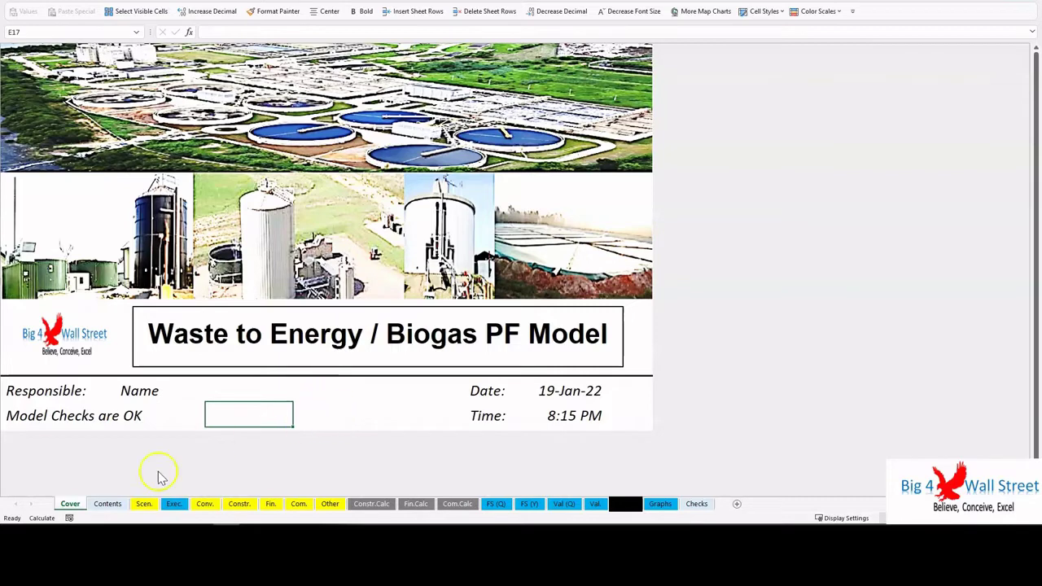
pyautogui.click(106, 504)
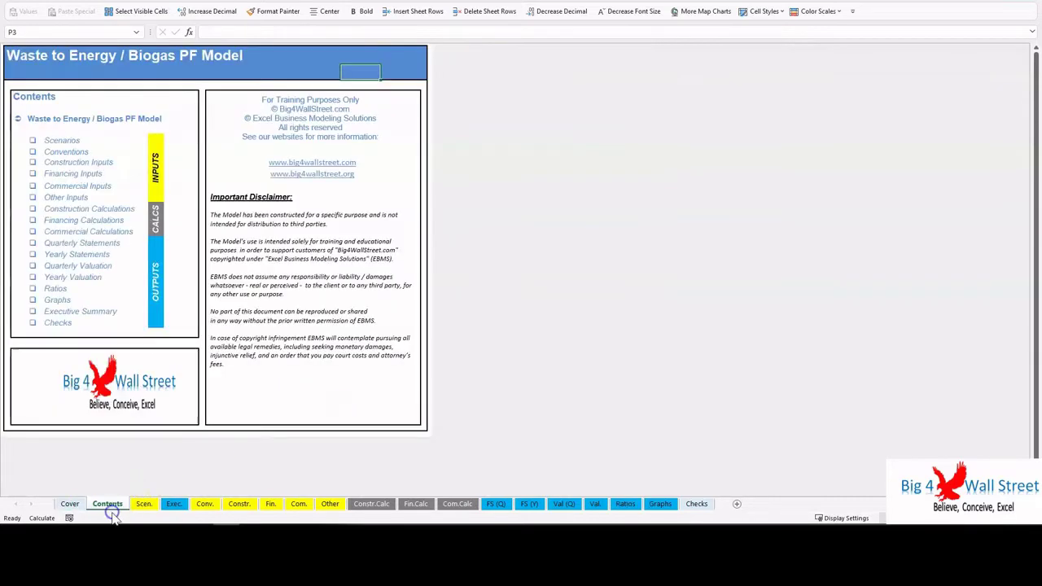
pyautogui.click(70, 186)
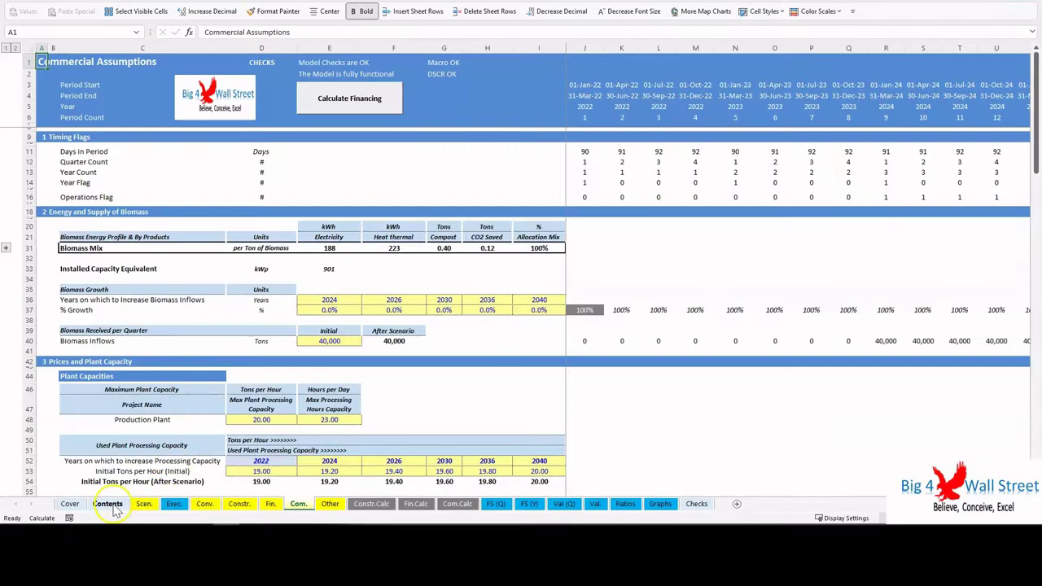
# Return to the Contents sheet, then go to the Conv. sheet
pyautogui.click(107, 504)
pyautogui.click(73, 162)
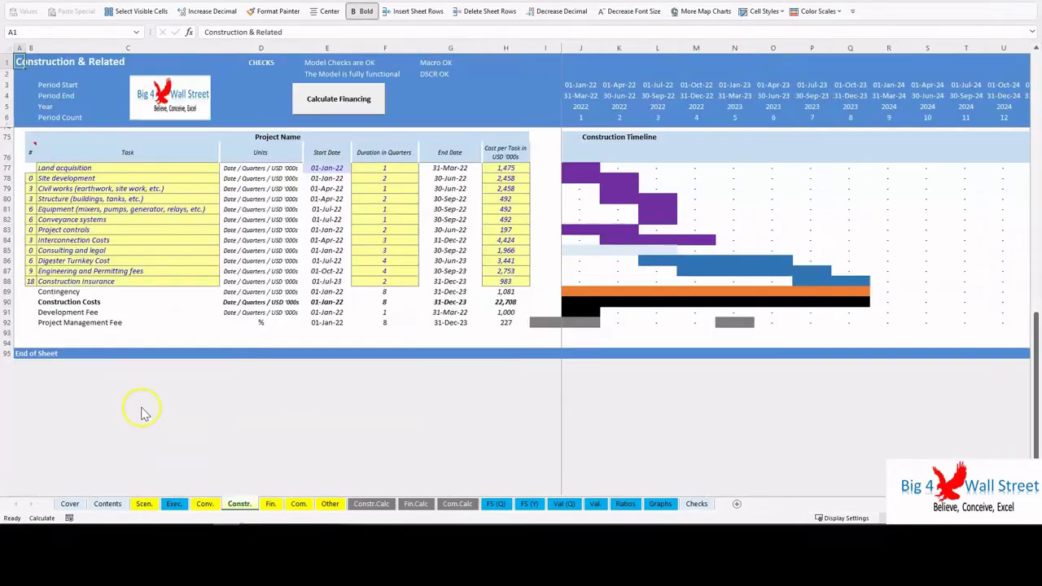
pyautogui.click(114, 504)
pyautogui.click(203, 505)
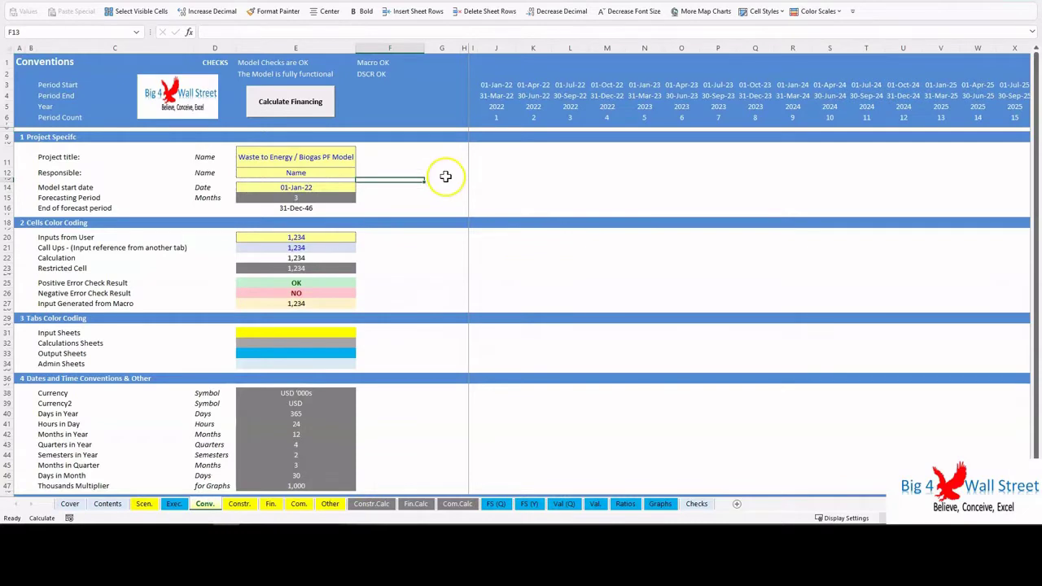
# Highlight the project details values and the currency and units conventions in E38:E47
pyautogui.click(428, 155)
pyautogui.moveTo(324, 157); pyautogui.dragTo(330, 205)
pyautogui.click(412, 176)
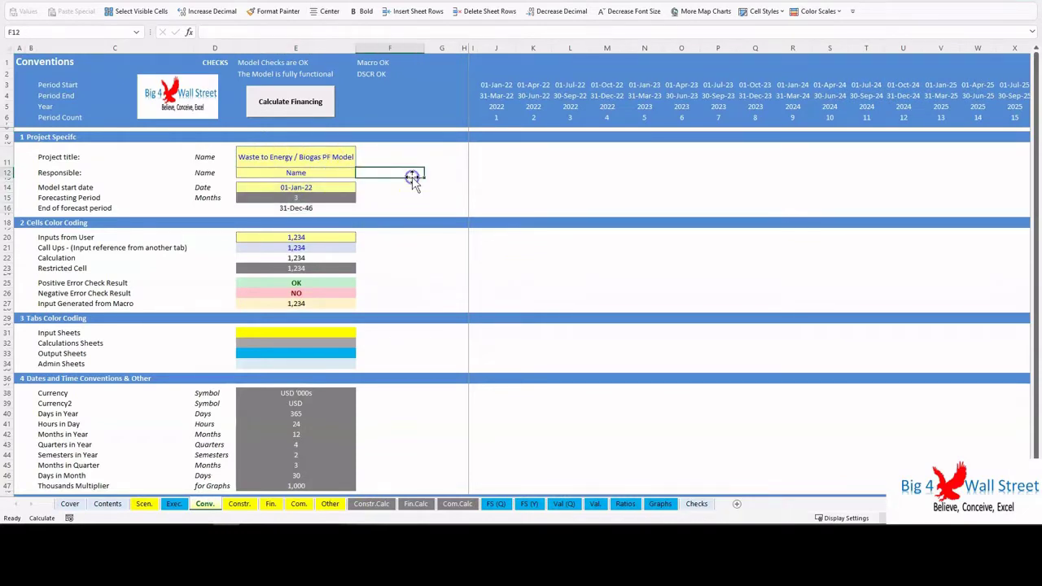
pyautogui.scroll(-3, 412, 177)
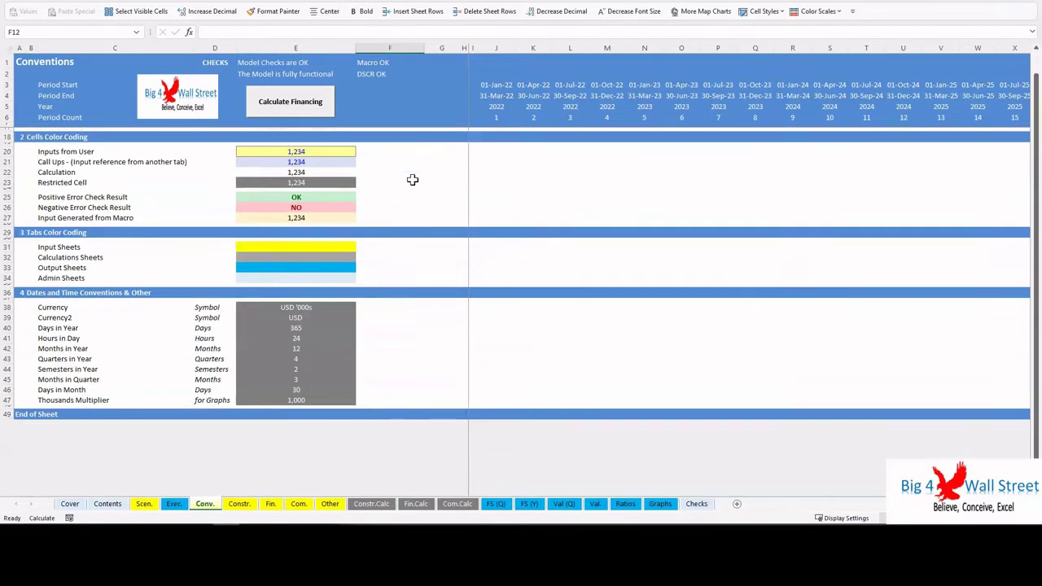
pyautogui.click(327, 308)
pyautogui.moveTo(327, 308); pyautogui.dragTo(326, 400)
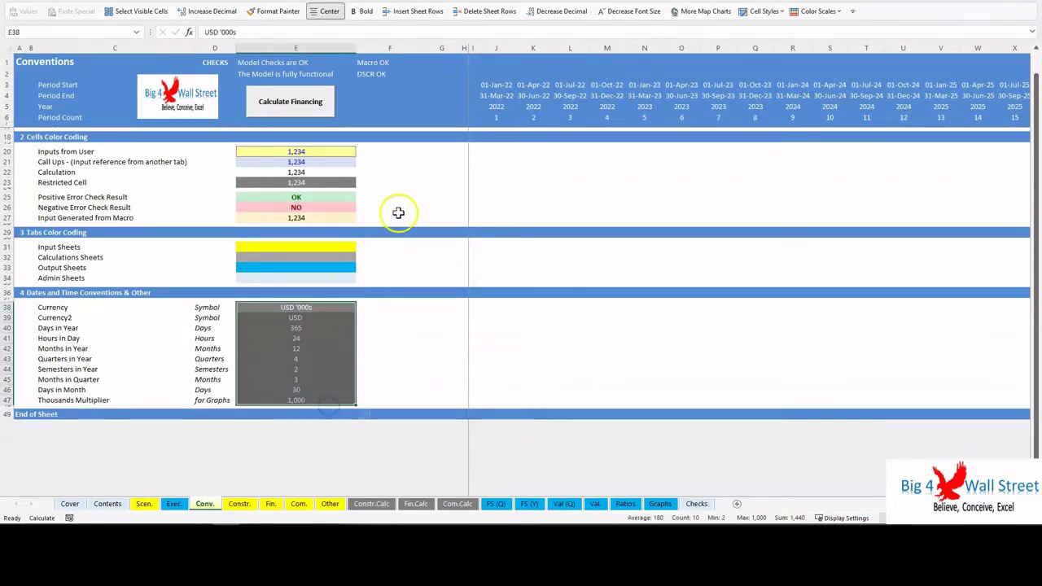
pyautogui.scroll(3, 399, 207)
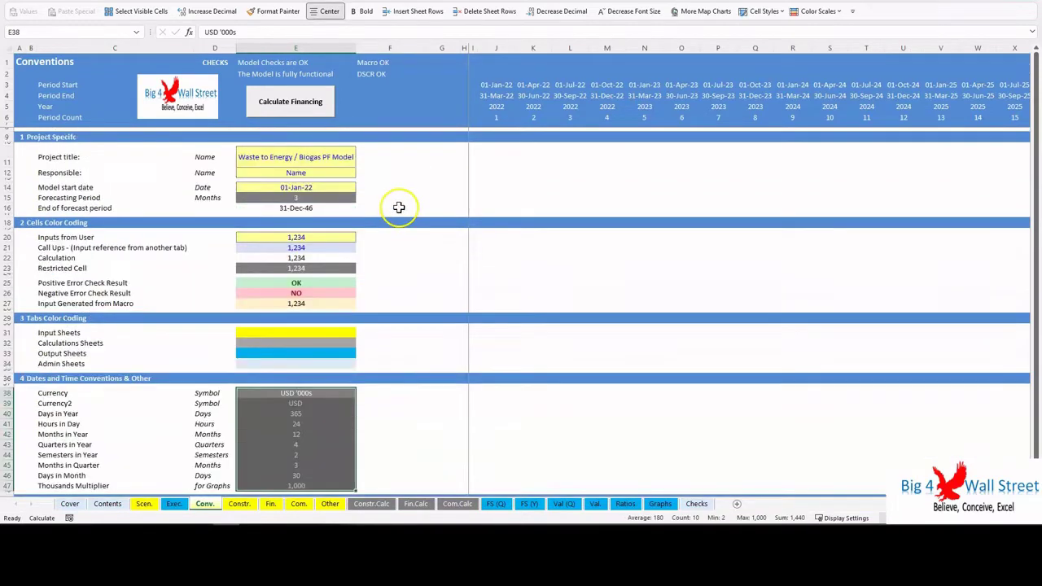
# Step through the cell and tab colour samples, from Inputs from User to Admin Sheets
pyautogui.click(339, 237)
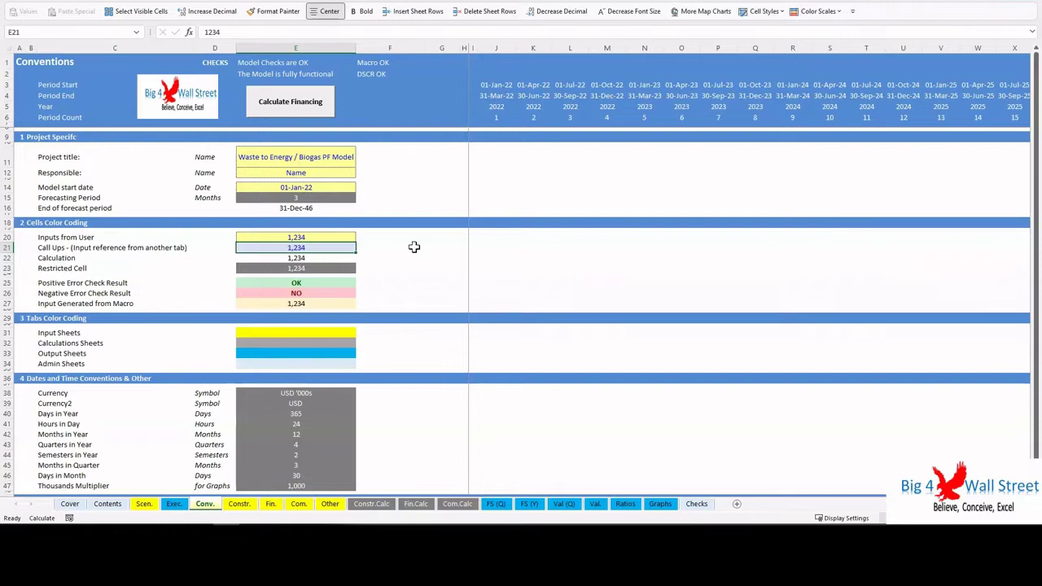
pyautogui.press('Down')
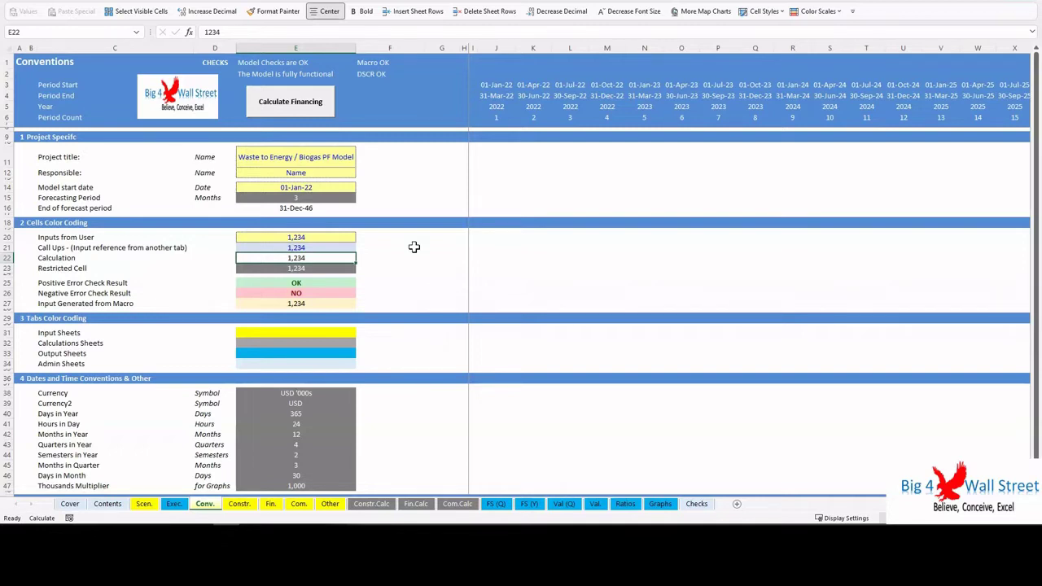
pyautogui.press('Down')
pyautogui.press('Down')
pyautogui.press('Down')
pyautogui.press('Down')
pyautogui.press('Down')
pyautogui.press('Down')
pyautogui.press('Down')
pyautogui.press('Down')
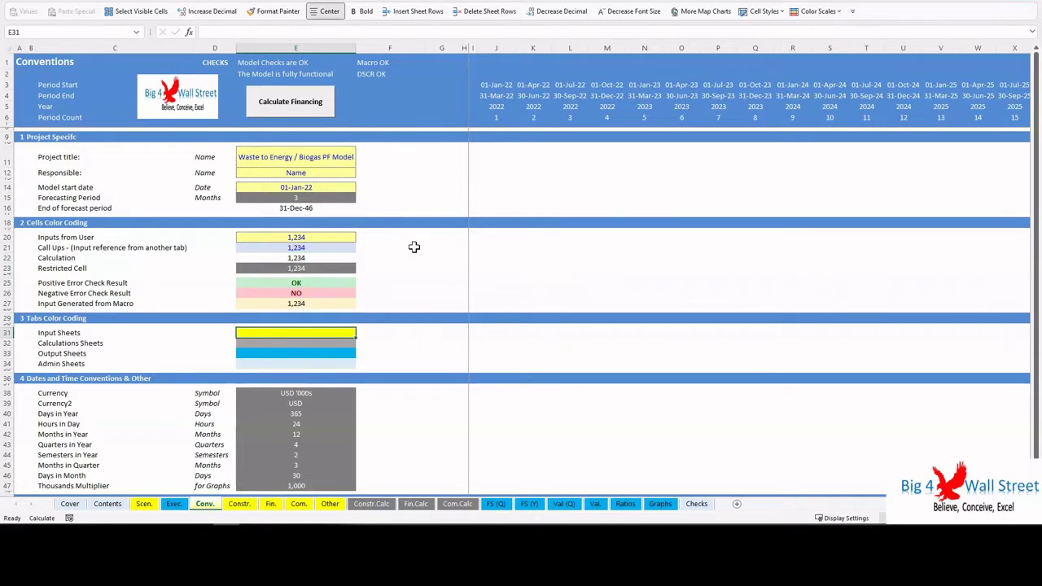
pyautogui.press('Down')
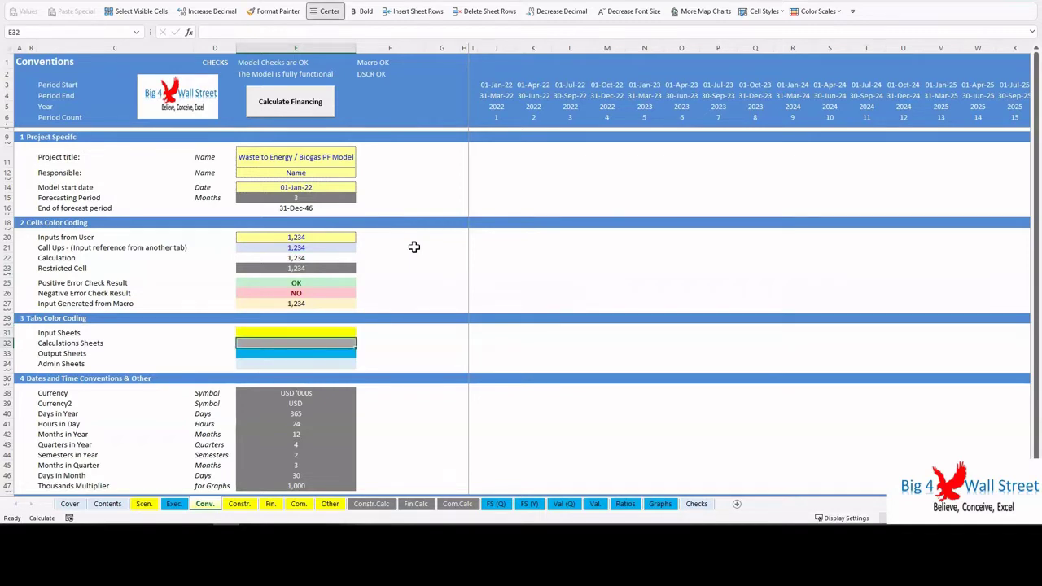
pyautogui.press('Down')
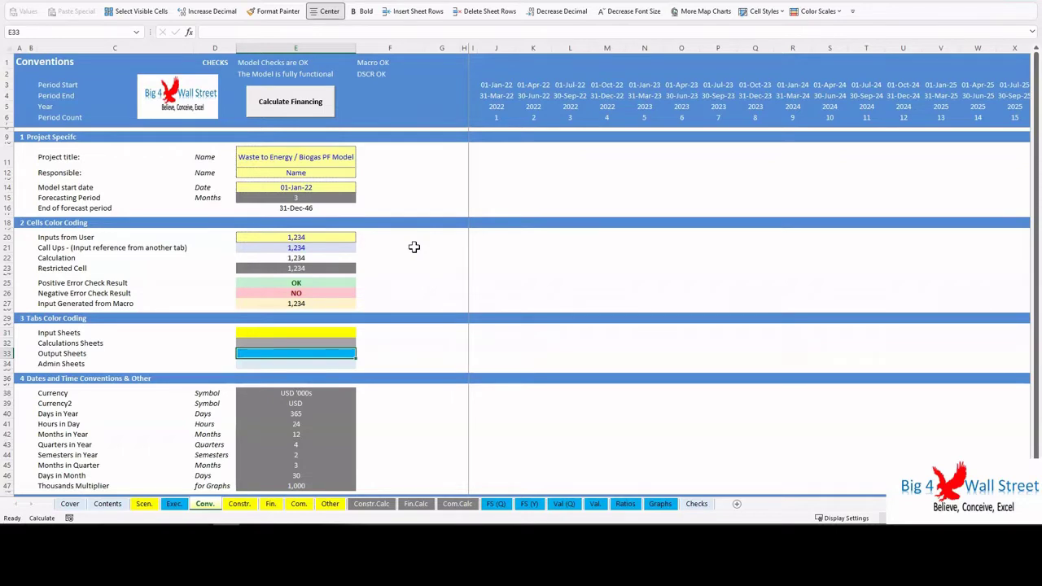
pyautogui.press('Down')
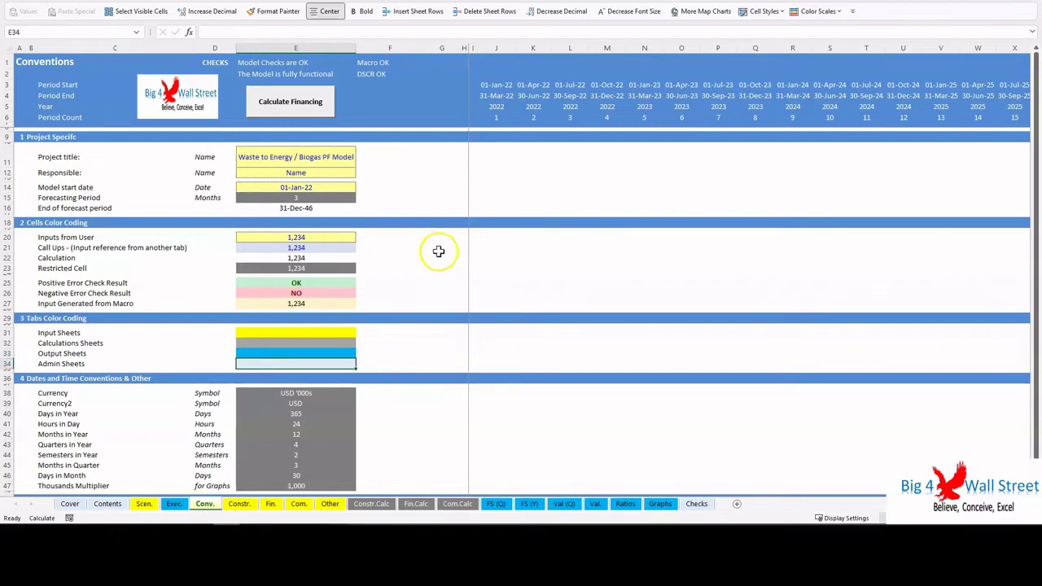
pyautogui.click(248, 506)
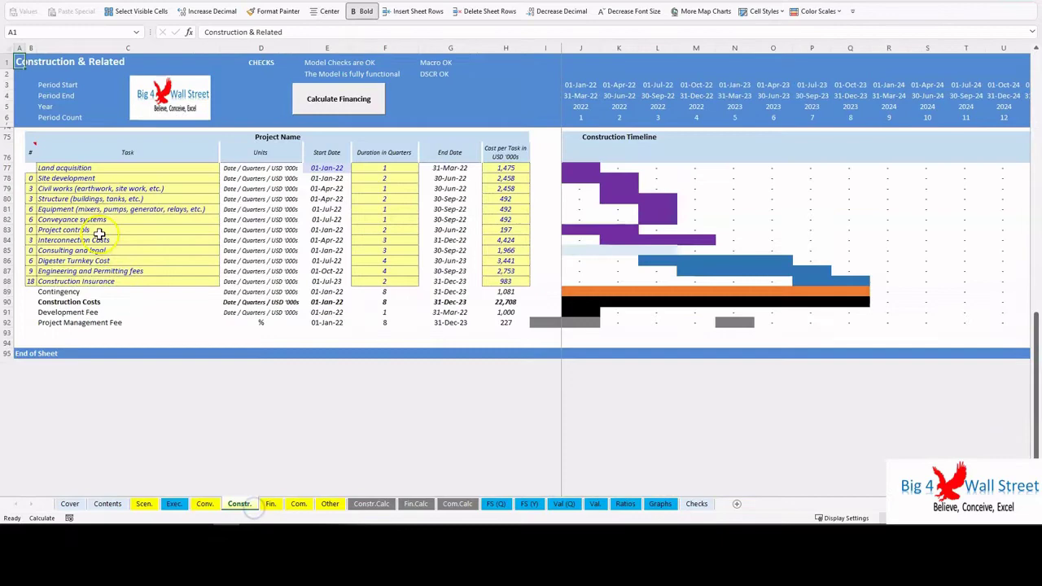
pyautogui.scroll(20, 134, 230)
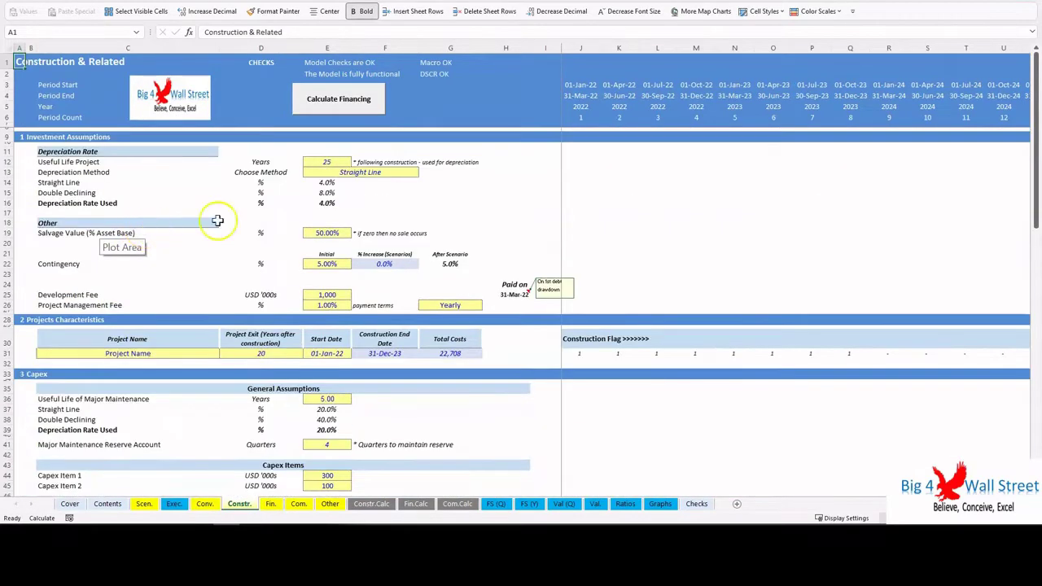
pyautogui.click(508, 167)
pyautogui.click(332, 162)
pyautogui.click(268, 174)
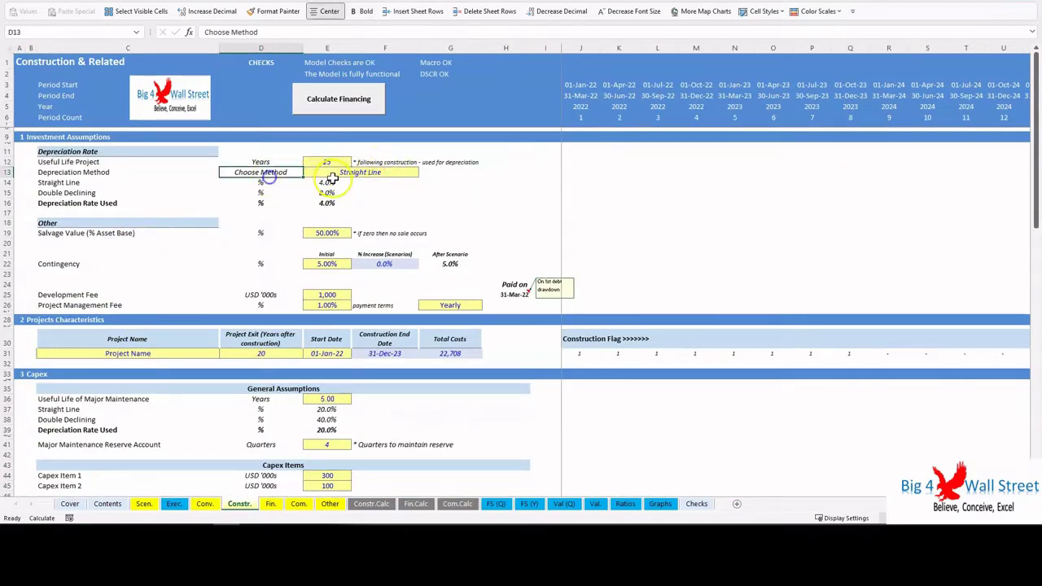
pyautogui.click(330, 172)
pyautogui.click(423, 174)
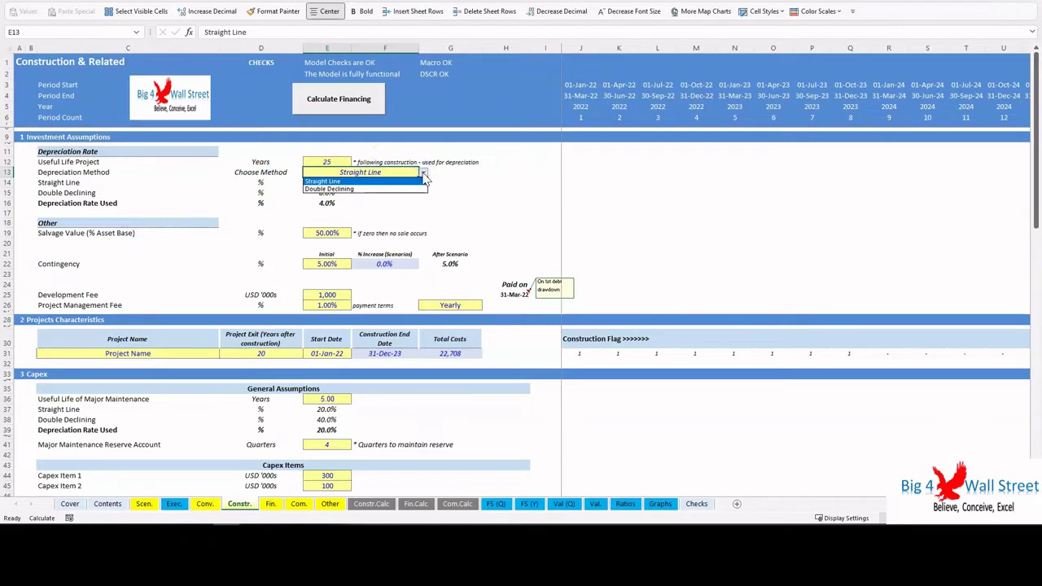
pyautogui.click(407, 181)
pyautogui.click(498, 191)
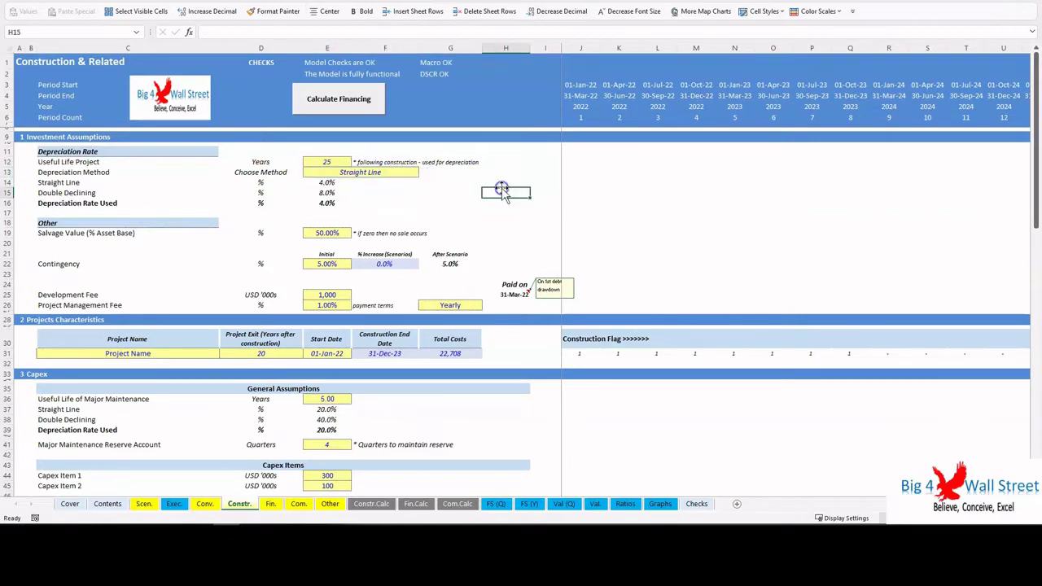
pyautogui.click(345, 233)
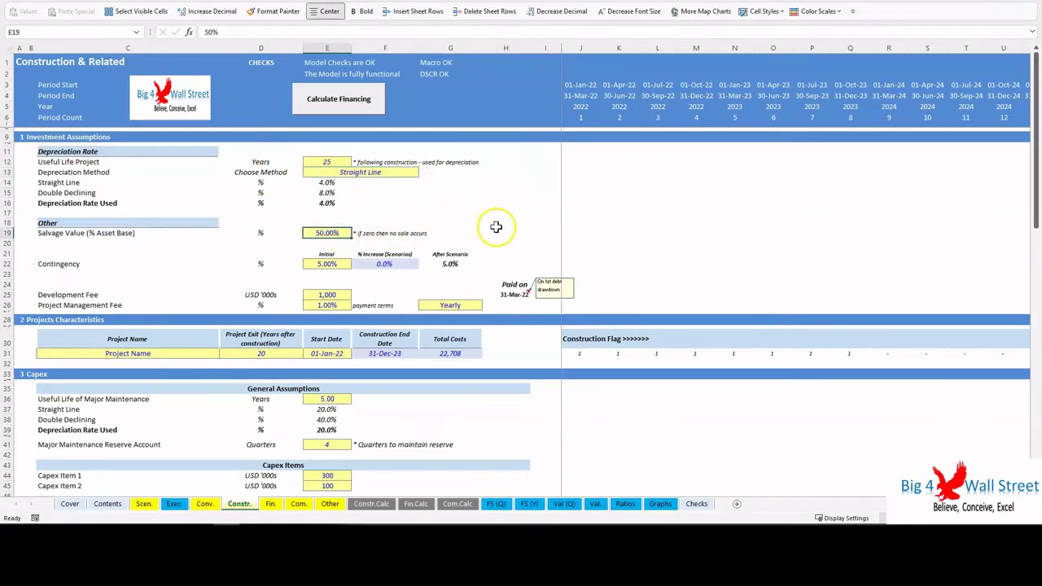
pyautogui.scroll(-1, 501, 235)
pyautogui.click(330, 244)
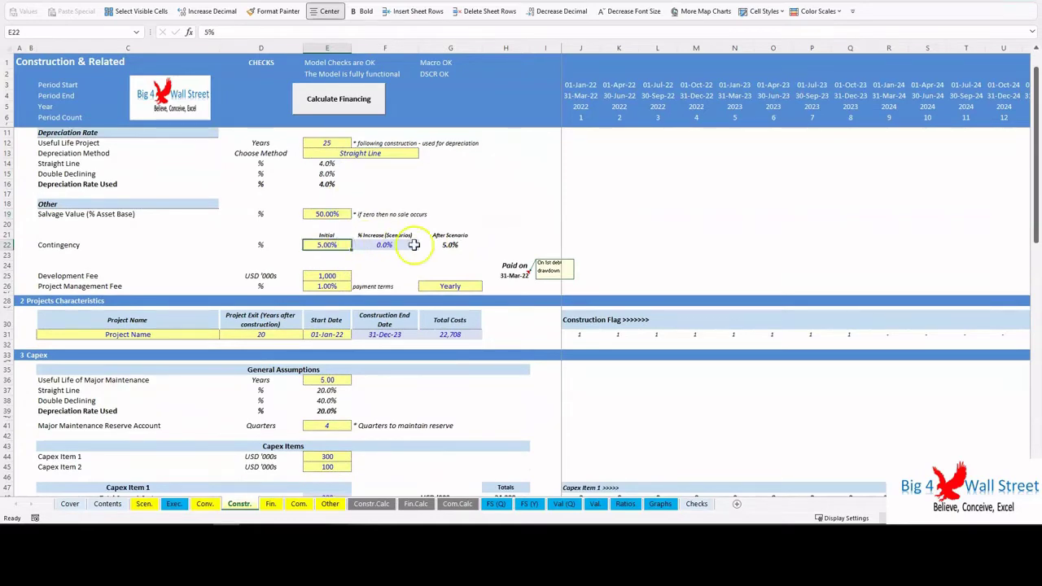
pyautogui.scroll(-3, 480, 210)
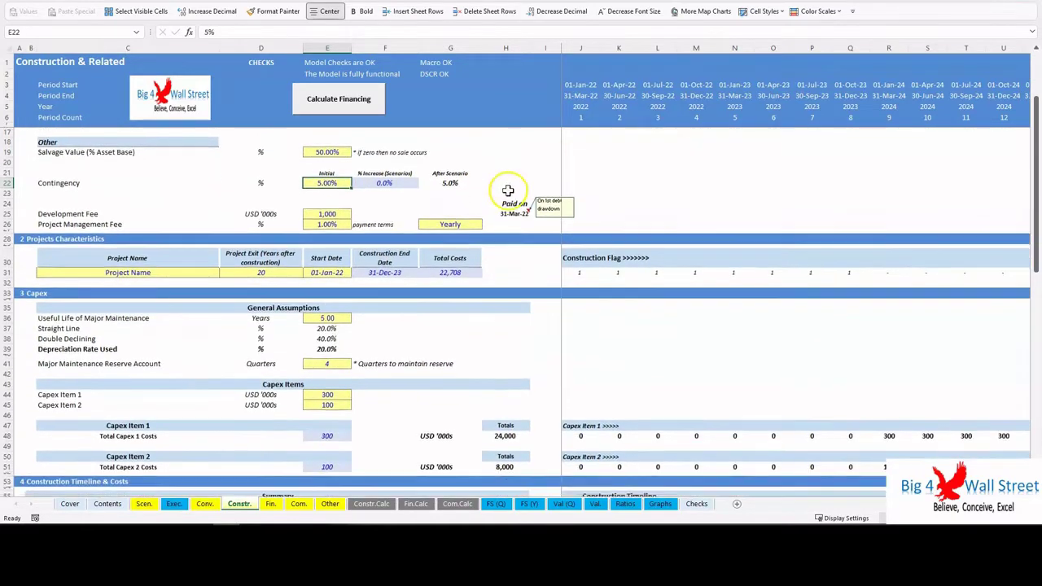
pyautogui.click(340, 185)
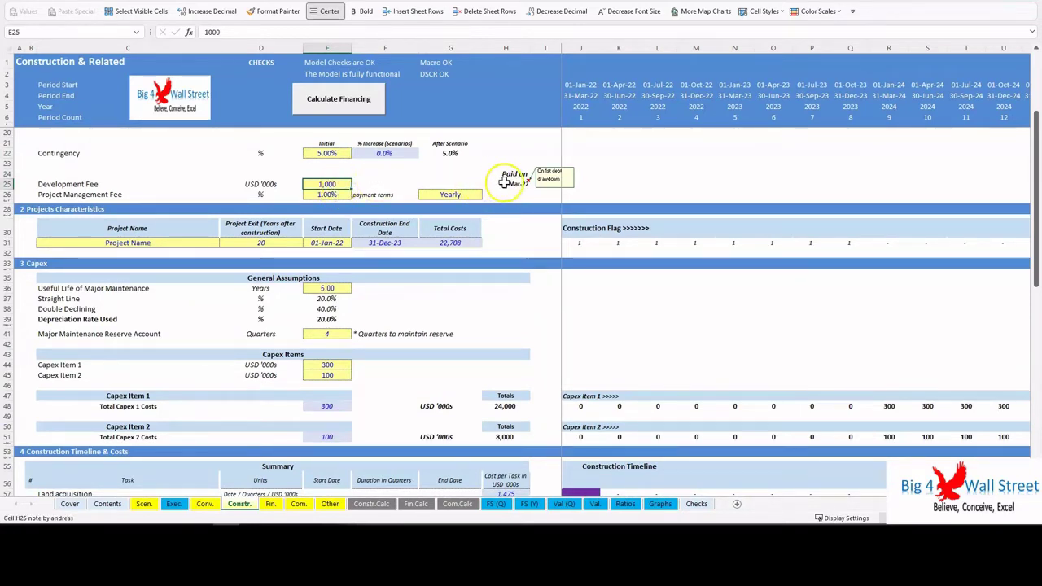
pyautogui.click(327, 194)
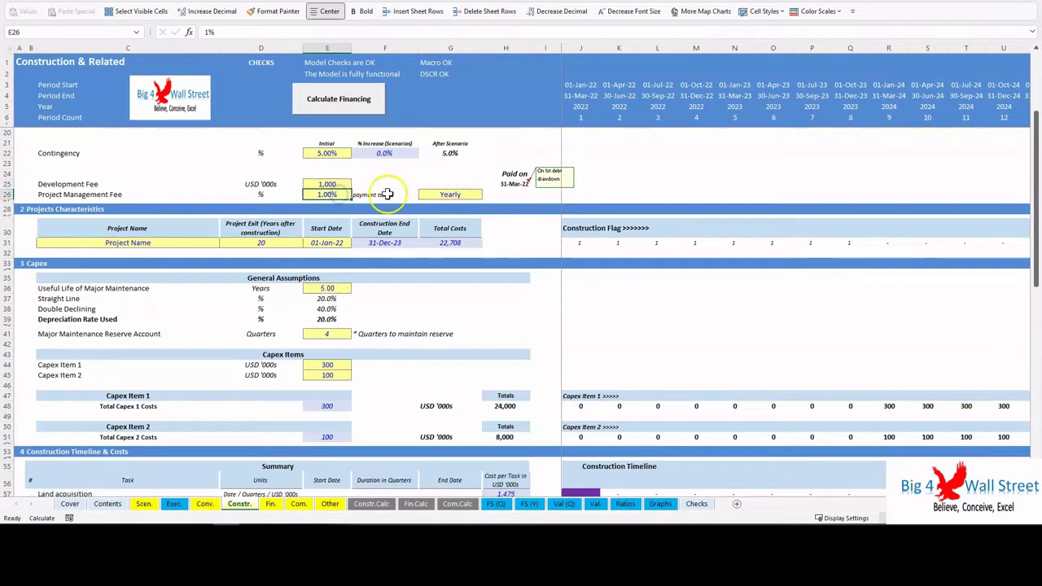
pyautogui.click(461, 194)
pyautogui.click(486, 196)
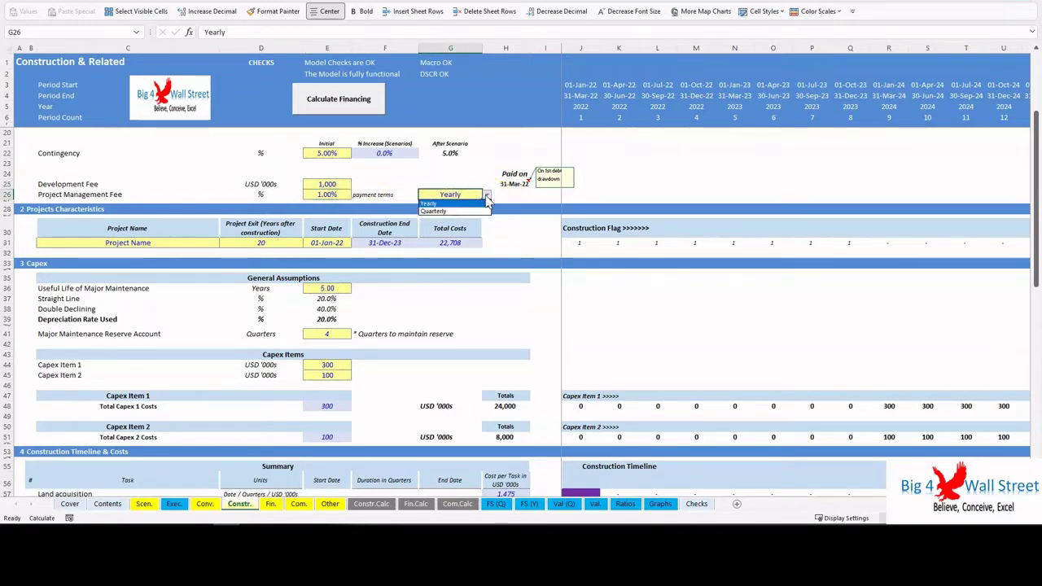
pyautogui.click(481, 202)
pyautogui.click(405, 195)
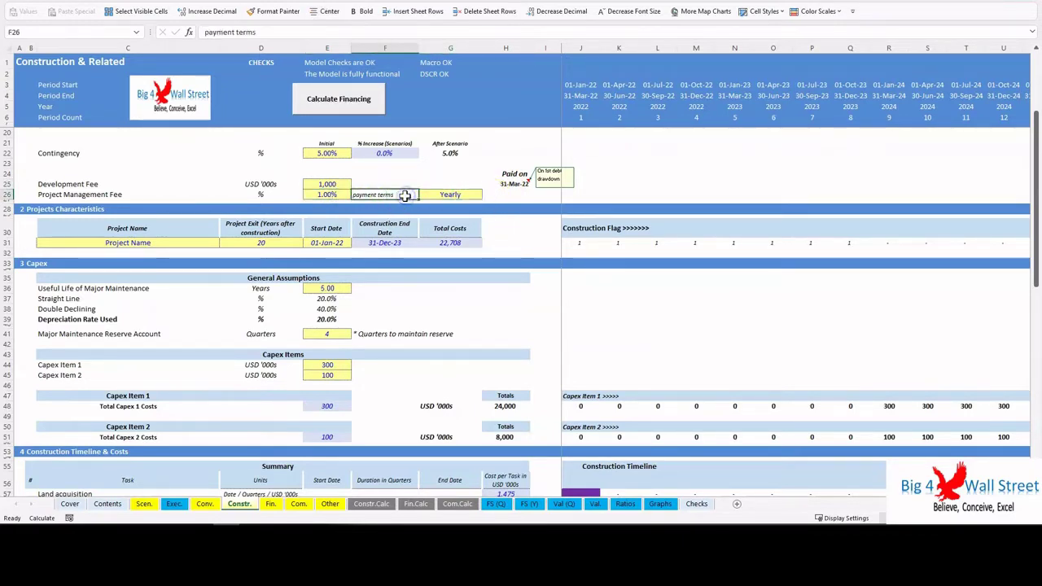
pyautogui.scroll(-1, 405, 198)
pyautogui.scroll(-1, 405, 198)
pyautogui.click(205, 181)
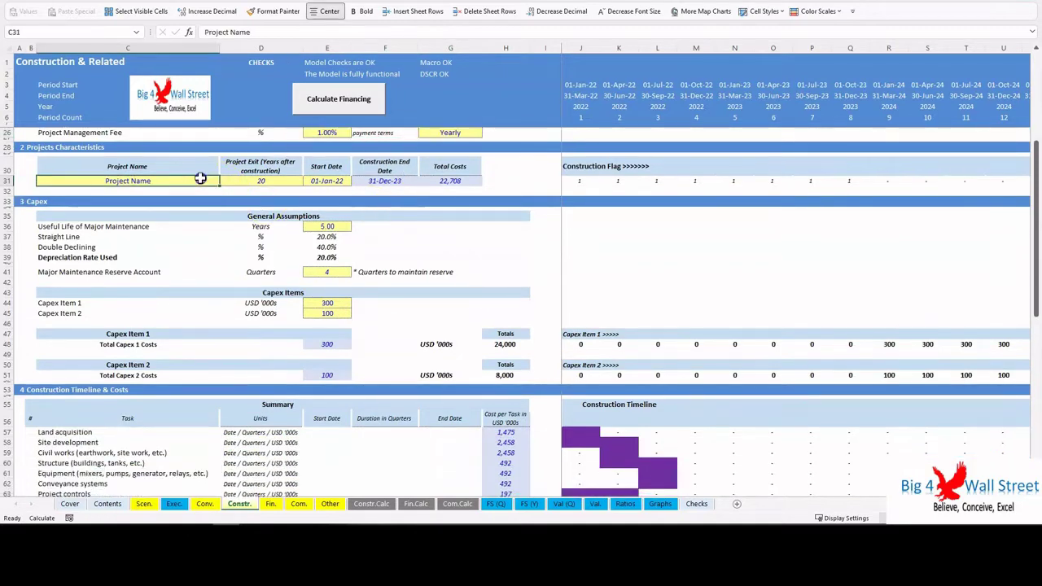
pyautogui.click(252, 180)
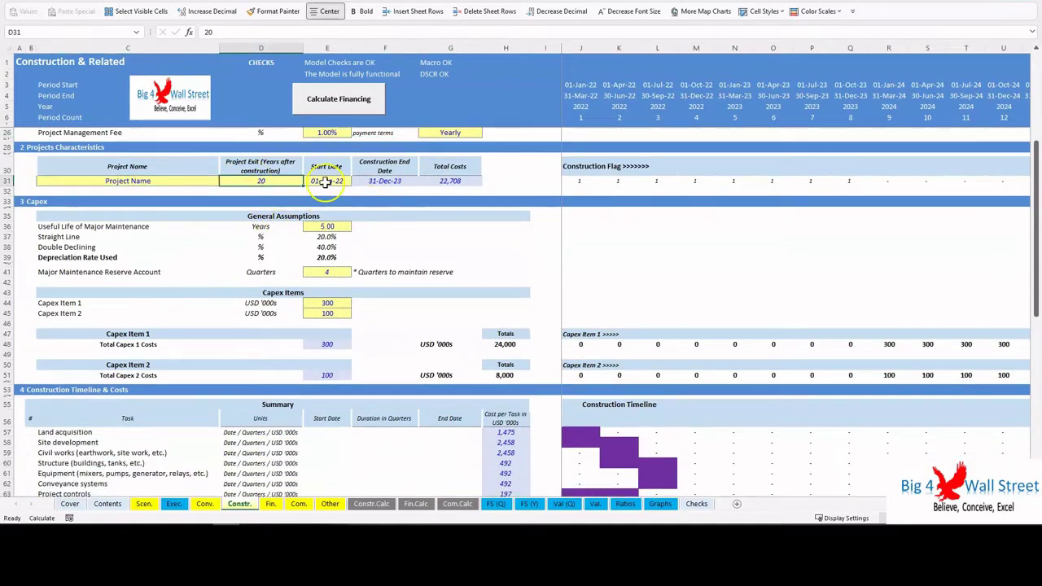
pyautogui.click(326, 184)
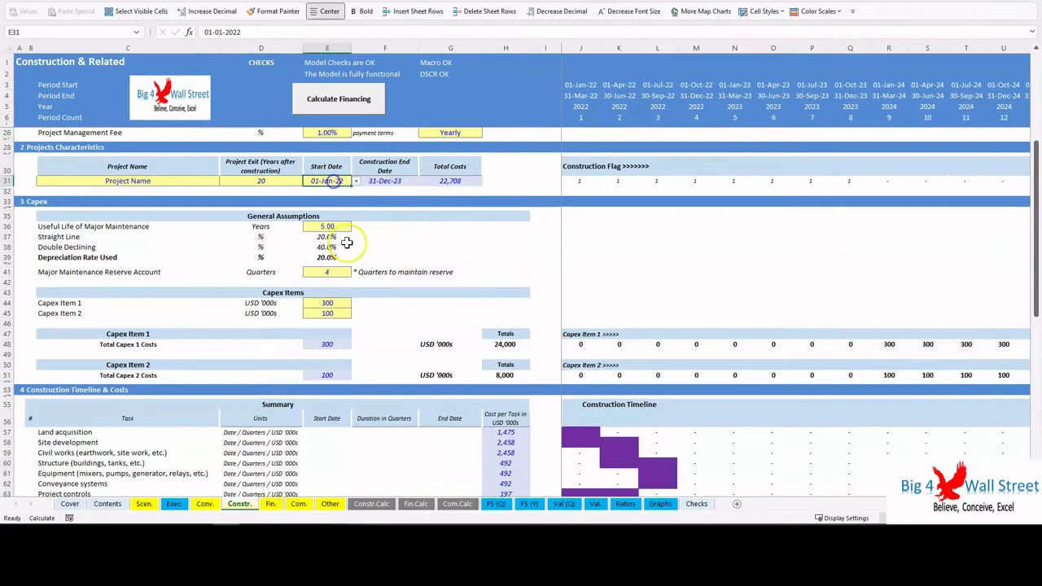
pyautogui.click(416, 247)
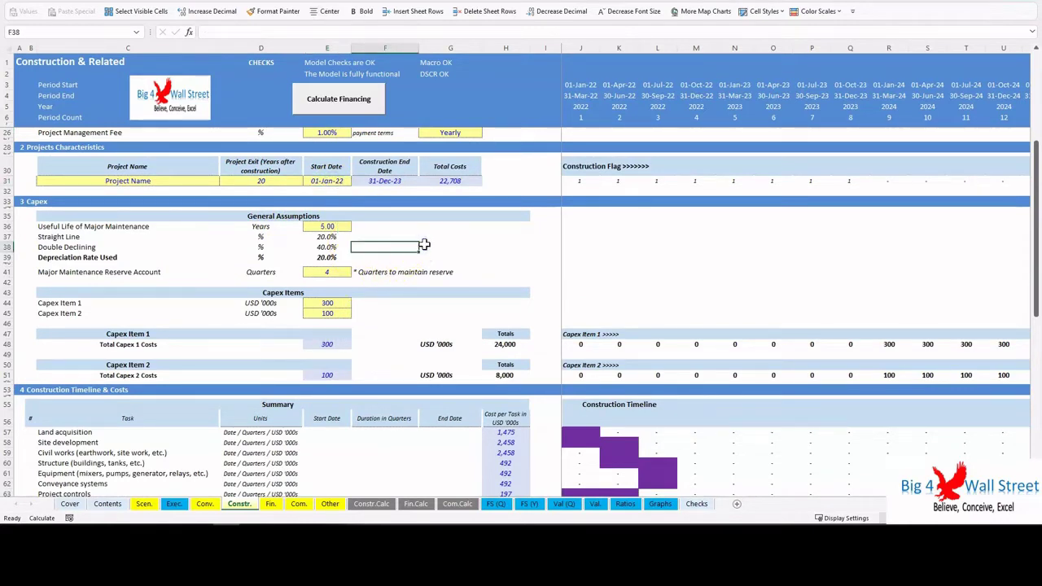
pyautogui.scroll(-1, 424, 244)
pyautogui.scroll(-1, 424, 244)
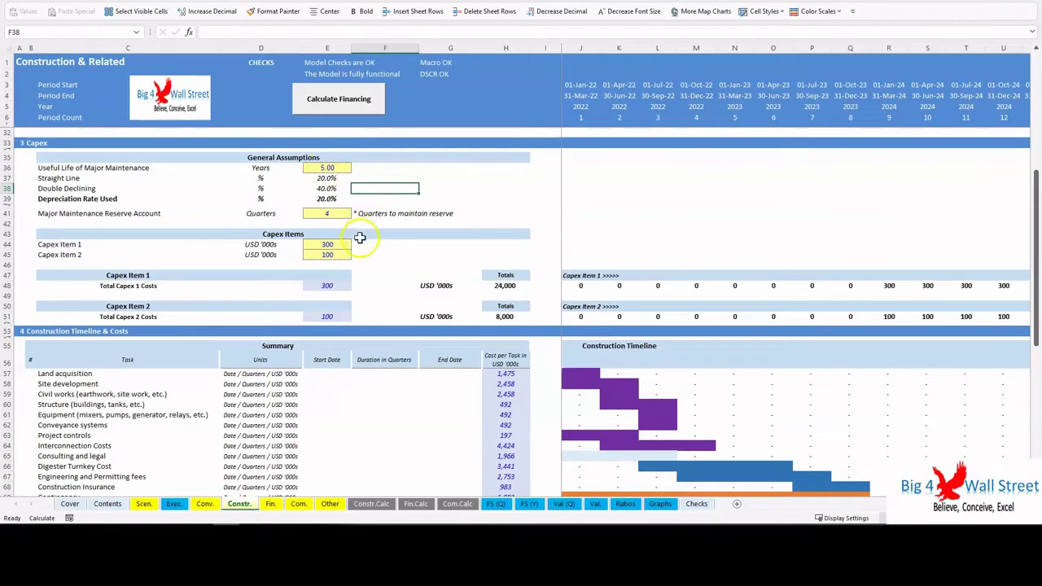
pyautogui.moveTo(327, 245); pyautogui.dragTo(337, 258)
pyautogui.click(326, 214)
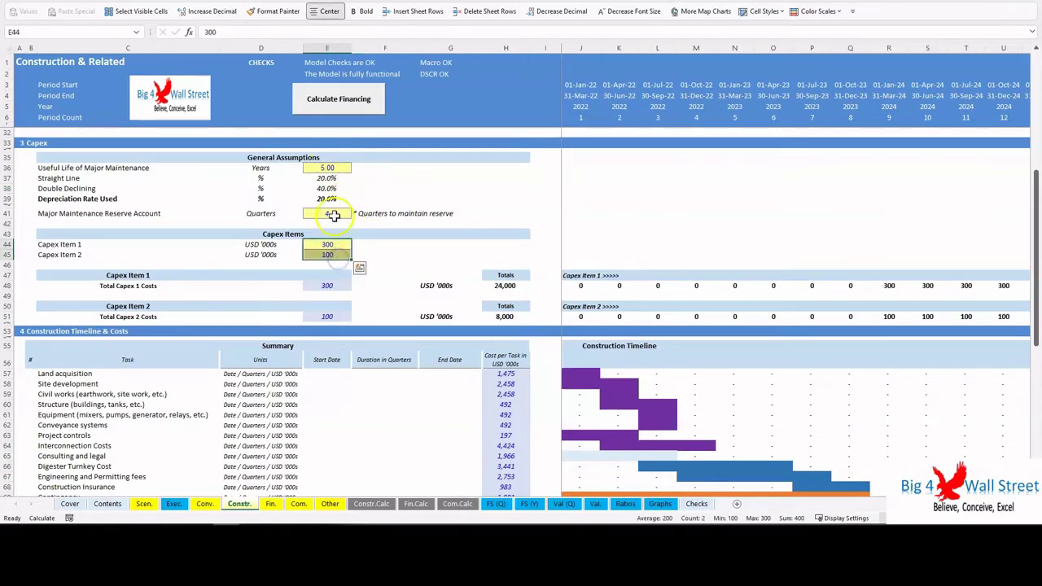
pyautogui.click(335, 167)
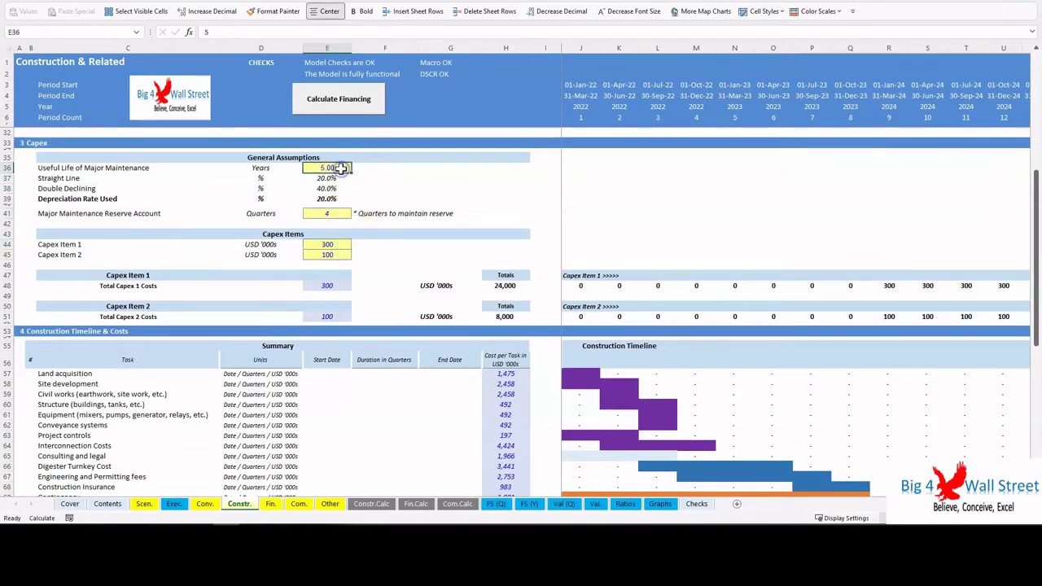
pyautogui.click(405, 168)
pyautogui.scroll(-10, 482, 241)
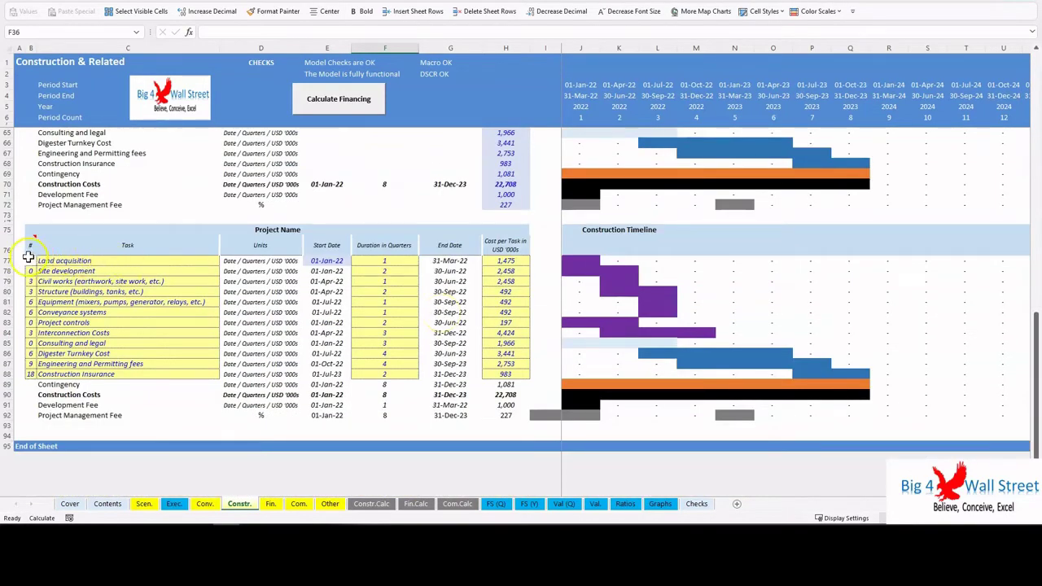
# Highlight the construction task numbers, quarterly durations and costs, then view Constr.Calc
pyautogui.moveTo(30, 260); pyautogui.dragTo(52, 378)
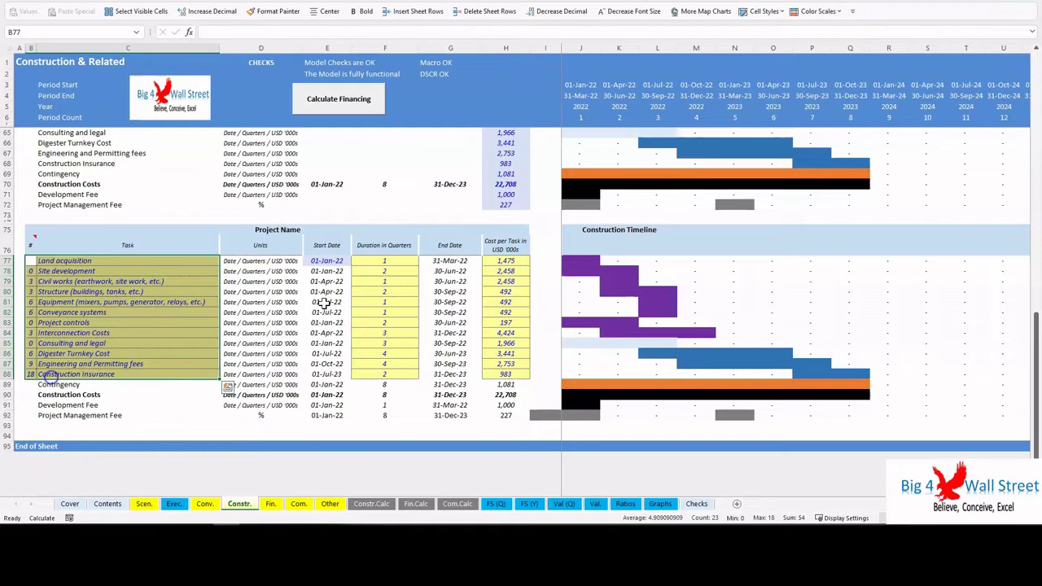
pyautogui.moveTo(402, 261); pyautogui.dragTo(402, 373)
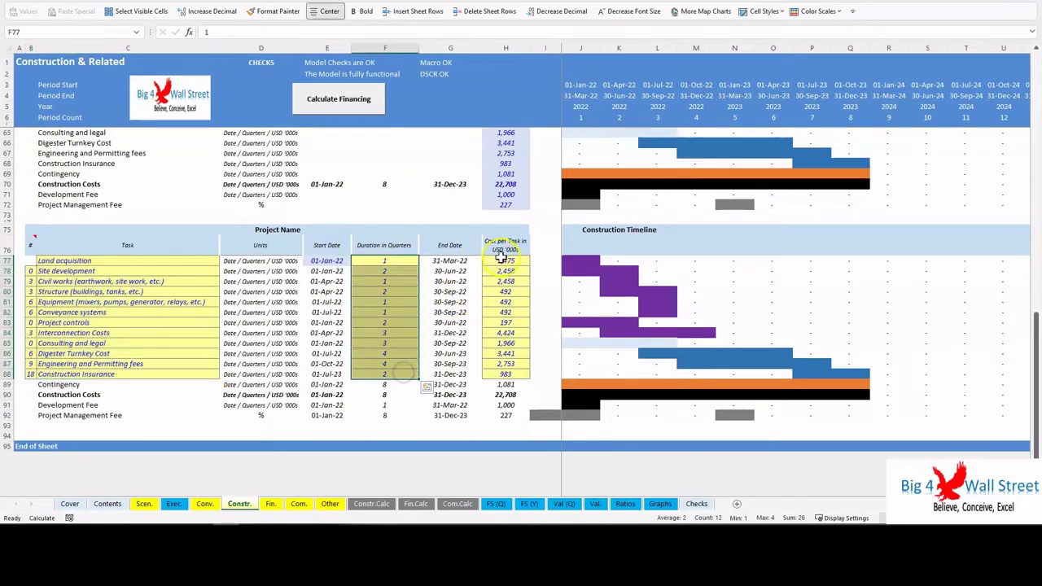
pyautogui.moveTo(500, 261); pyautogui.dragTo(521, 374)
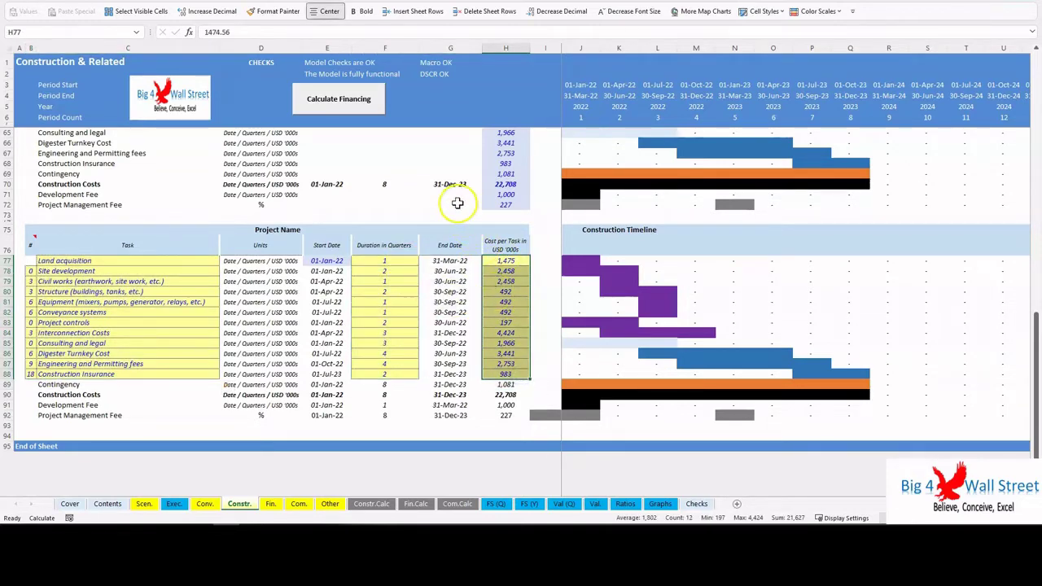
pyautogui.scroll(14, 448, 212)
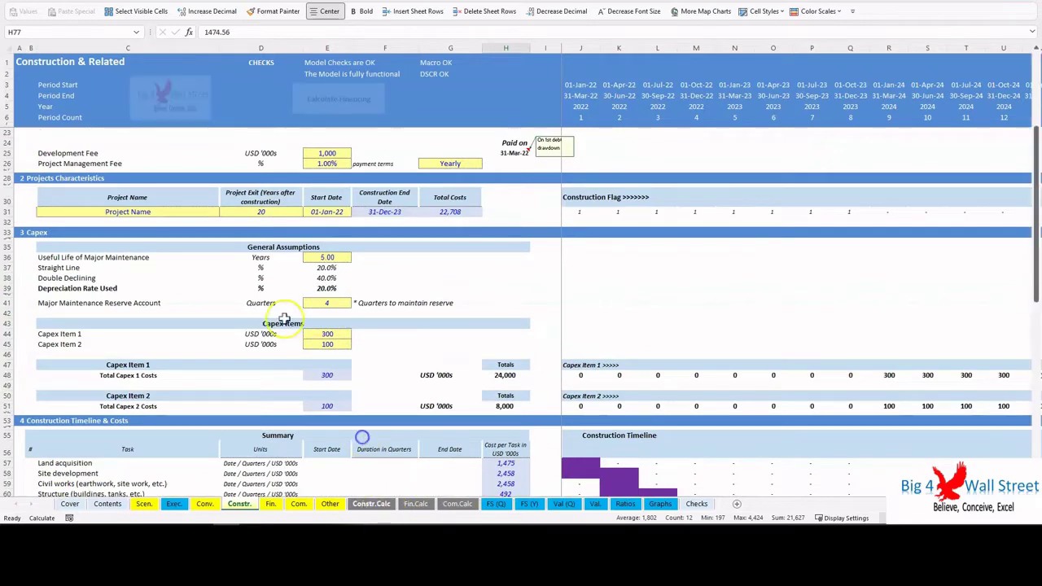
pyautogui.click(371, 504)
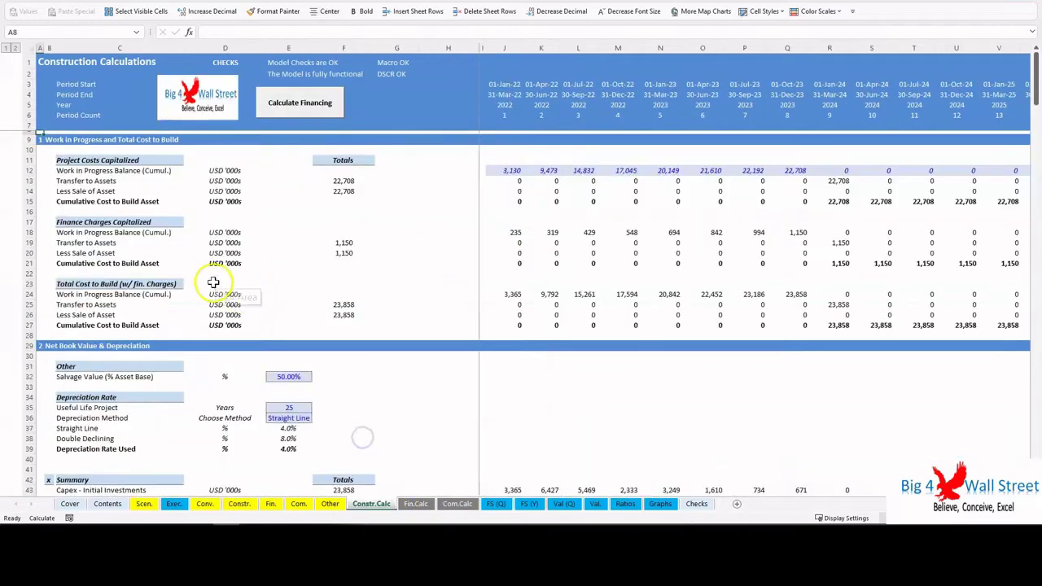
# Review the 80% debt, 20% equity, 5% initial funding and 50/50 tranche split
pyautogui.click(270, 504)
pyautogui.scroll(13, 230, 281)
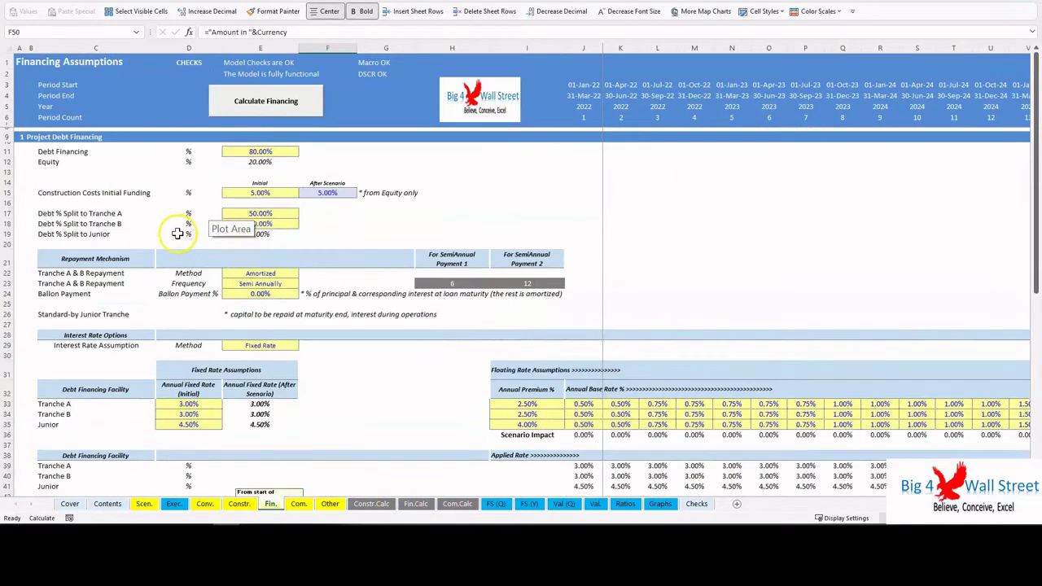
pyautogui.click(359, 153)
pyautogui.click(280, 150)
pyautogui.click(367, 170)
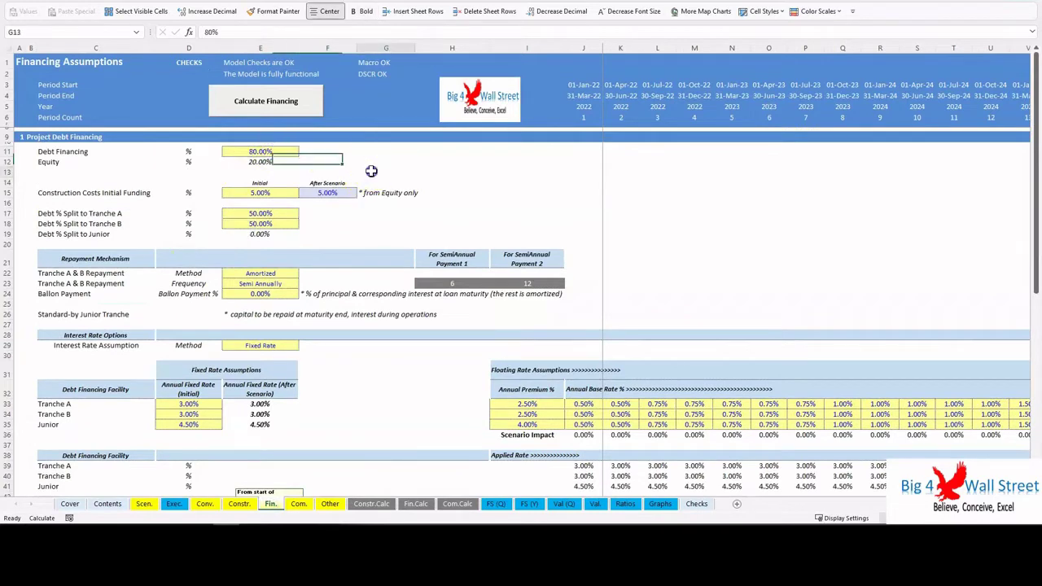
pyautogui.click(263, 193)
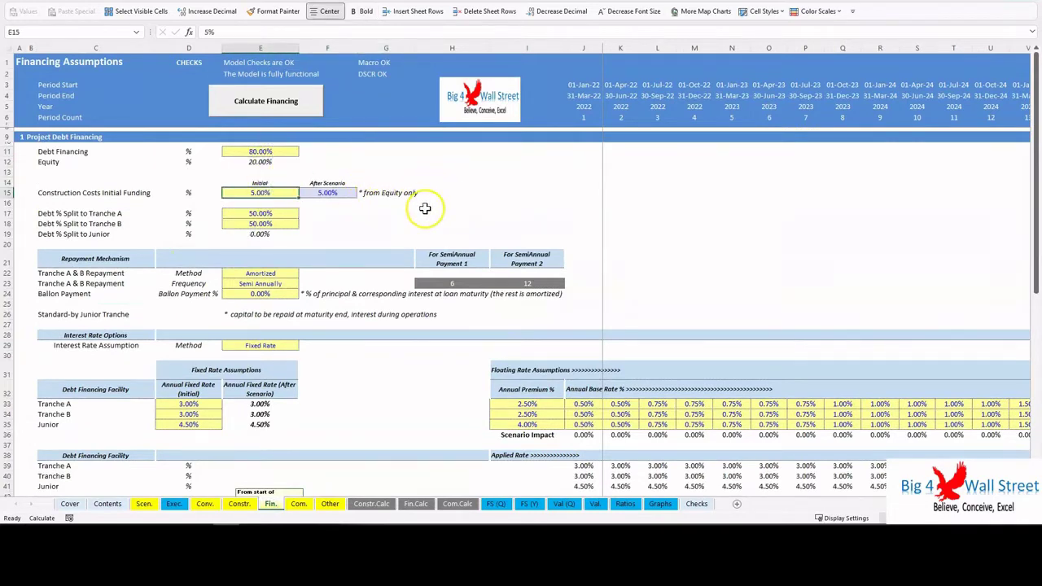
pyautogui.click(280, 216)
pyautogui.click(280, 225)
pyautogui.click(465, 226)
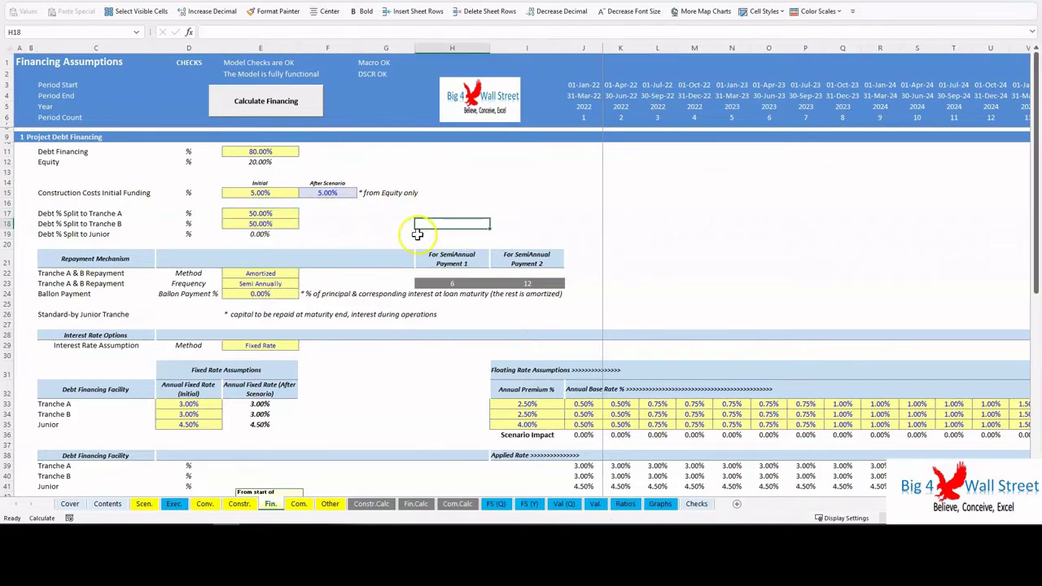
# Keep tranche repayment as Amortized and Semi Annually, and check the 0% balloon payment
pyautogui.scroll(-3, 417, 234)
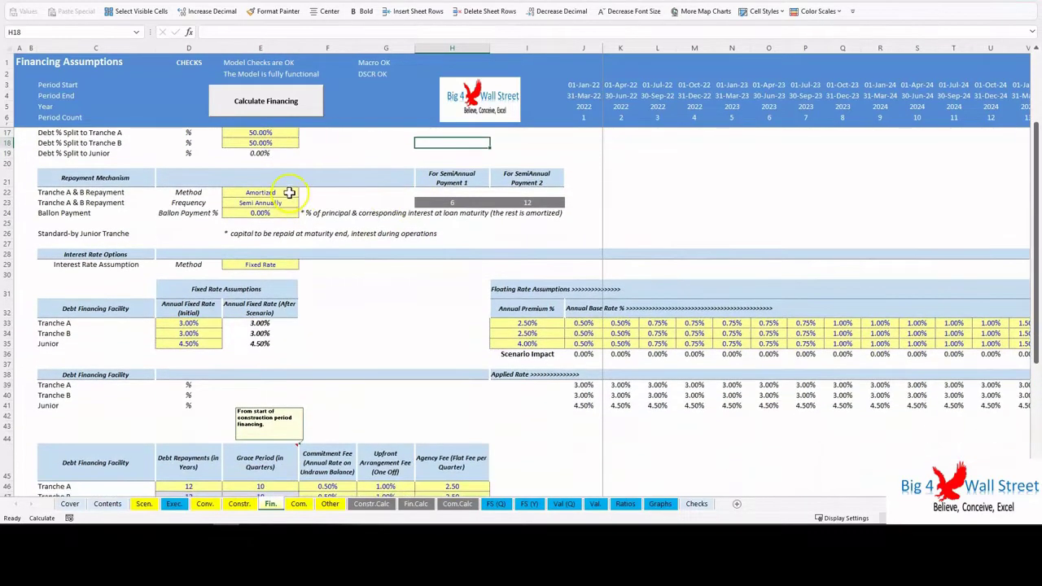
pyautogui.click(290, 193)
pyautogui.click(304, 194)
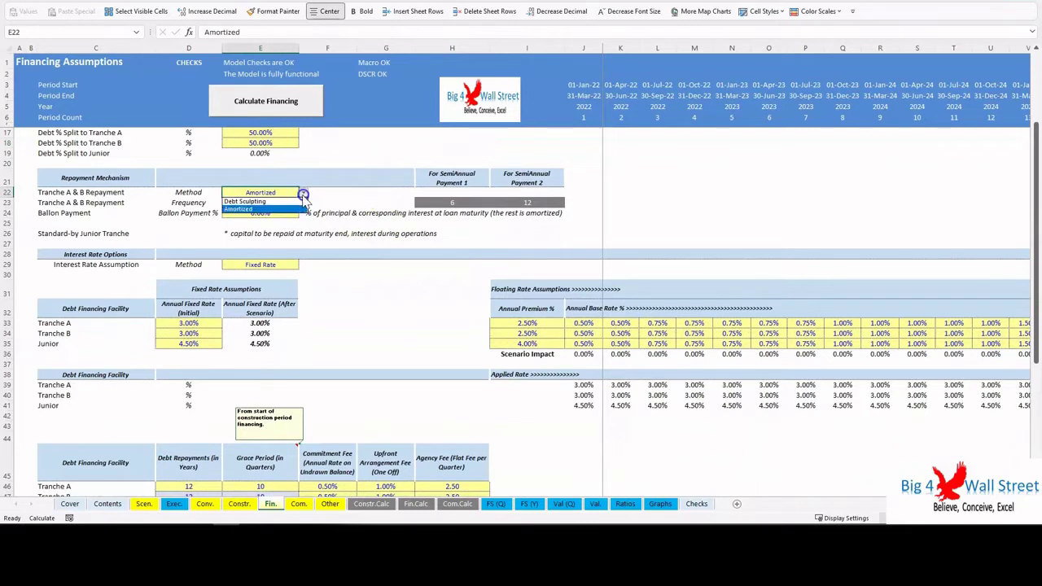
pyautogui.click(304, 201)
pyautogui.click(303, 203)
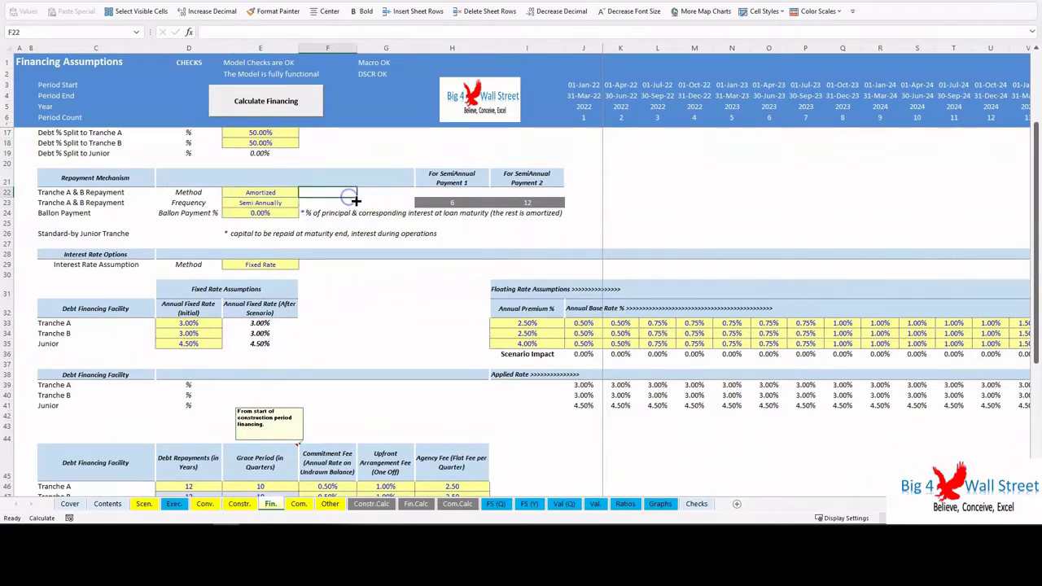
pyautogui.click(276, 214)
pyautogui.click(303, 203)
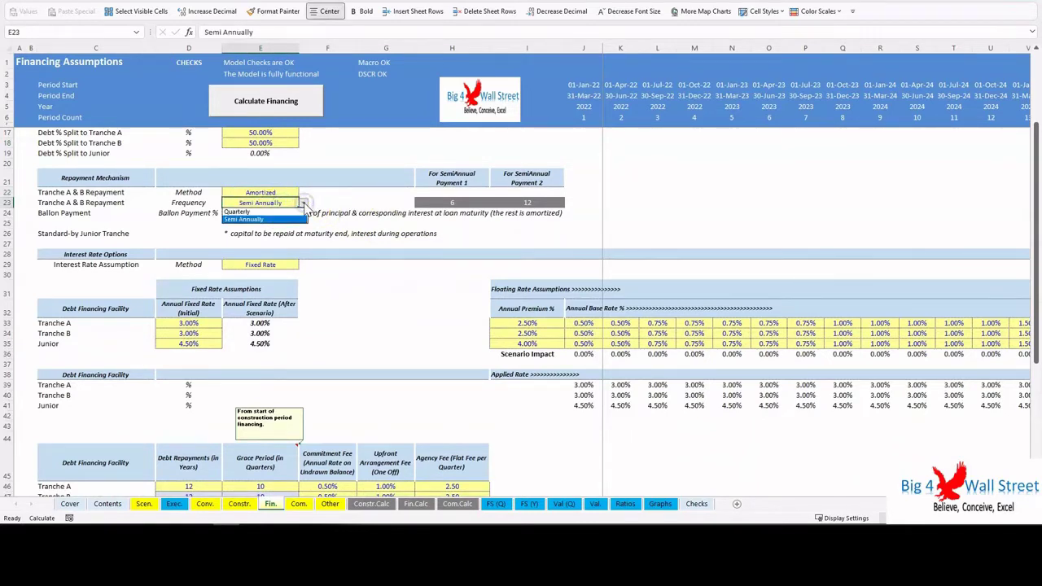
pyautogui.click(330, 204)
pyautogui.scroll(-2, 337, 208)
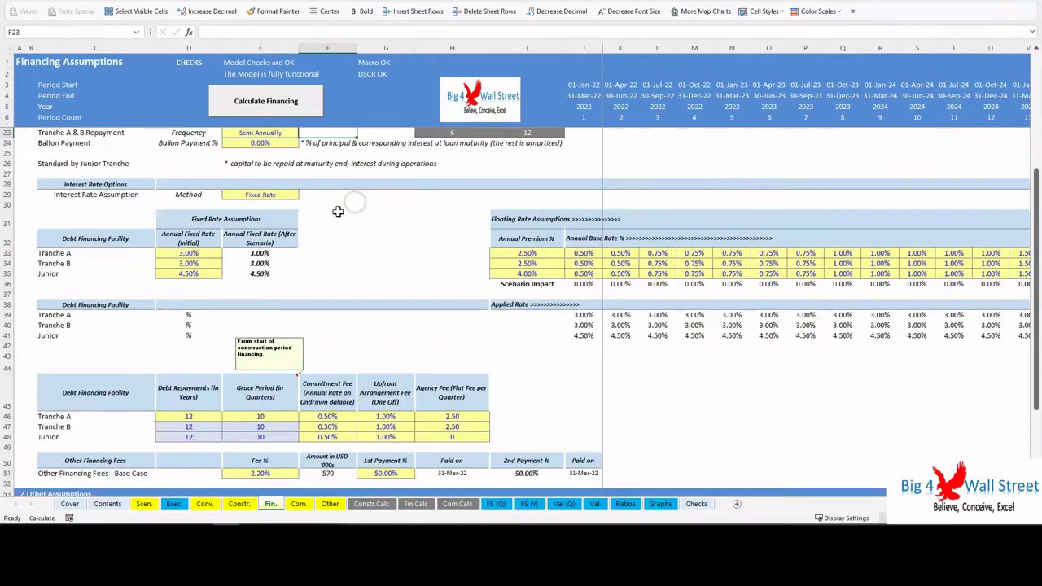
pyautogui.click(287, 144)
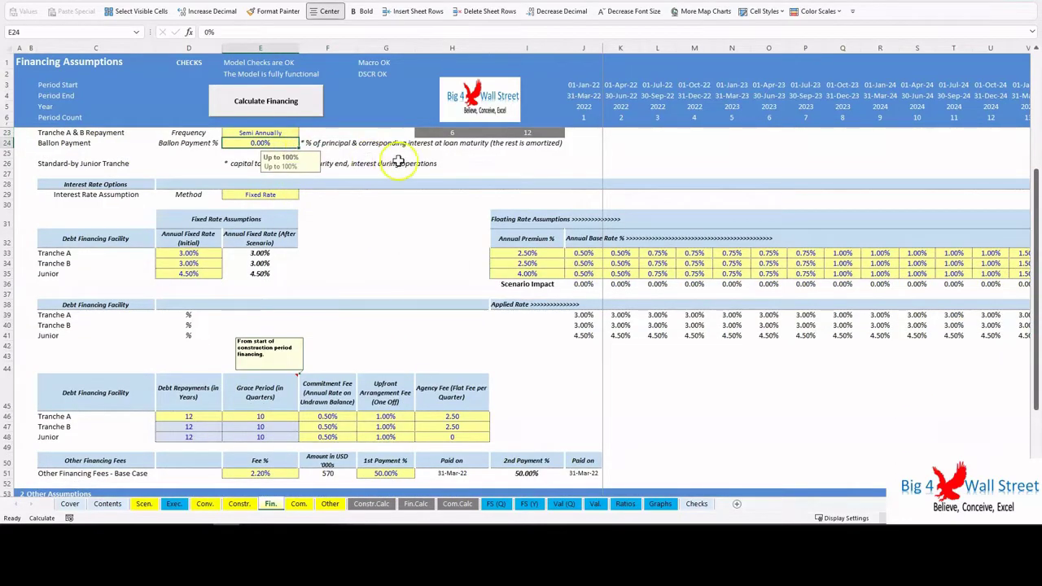
pyautogui.click(423, 175)
pyautogui.scroll(-1, 383, 220)
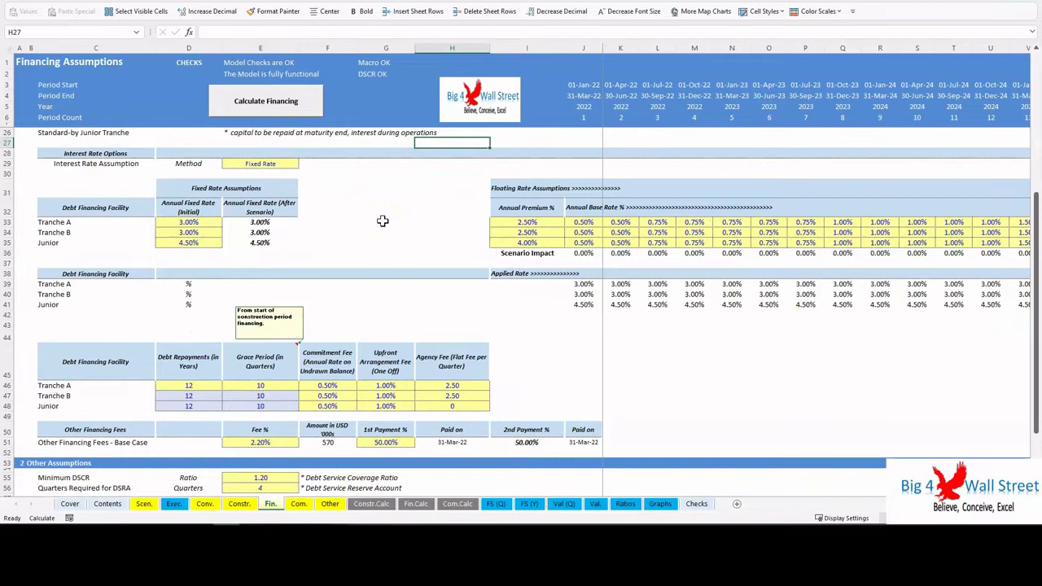
pyautogui.click(281, 163)
pyautogui.click(303, 165)
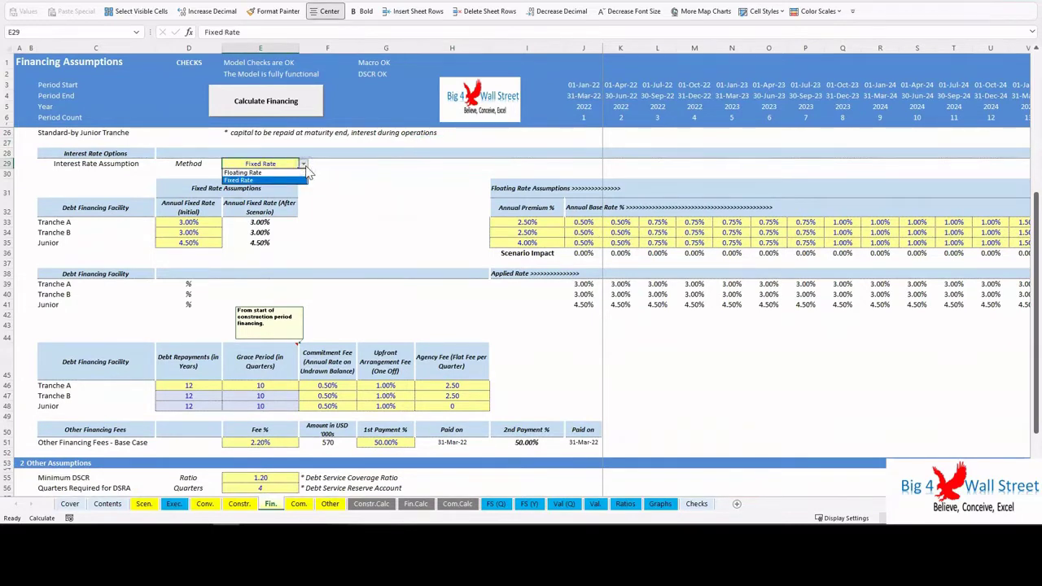
pyautogui.click(308, 171)
pyautogui.moveTo(189, 222); pyautogui.dragTo(189, 241)
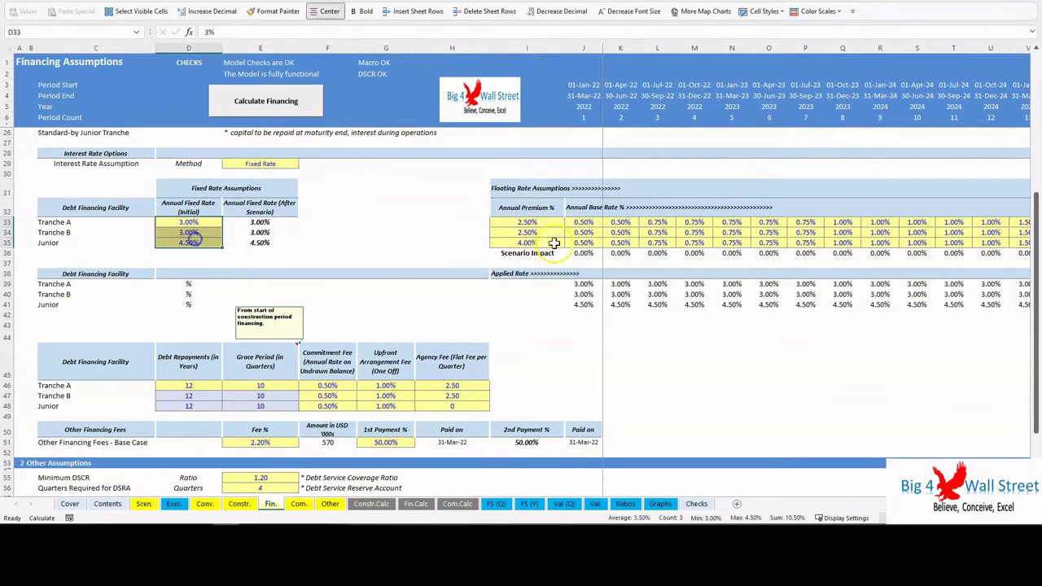
pyautogui.moveTo(537, 222); pyautogui.dragTo(916, 242)
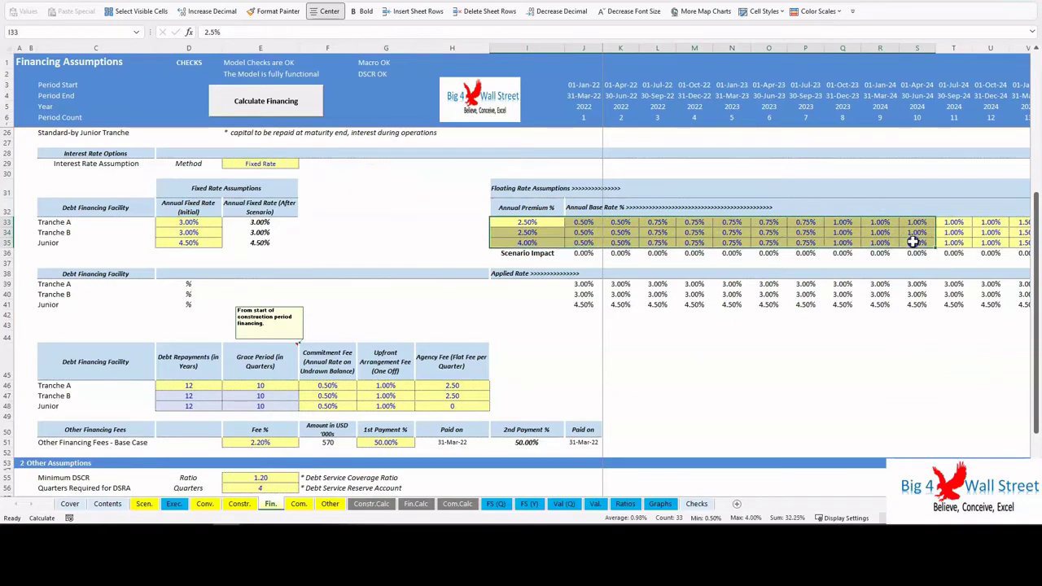
pyautogui.click(399, 244)
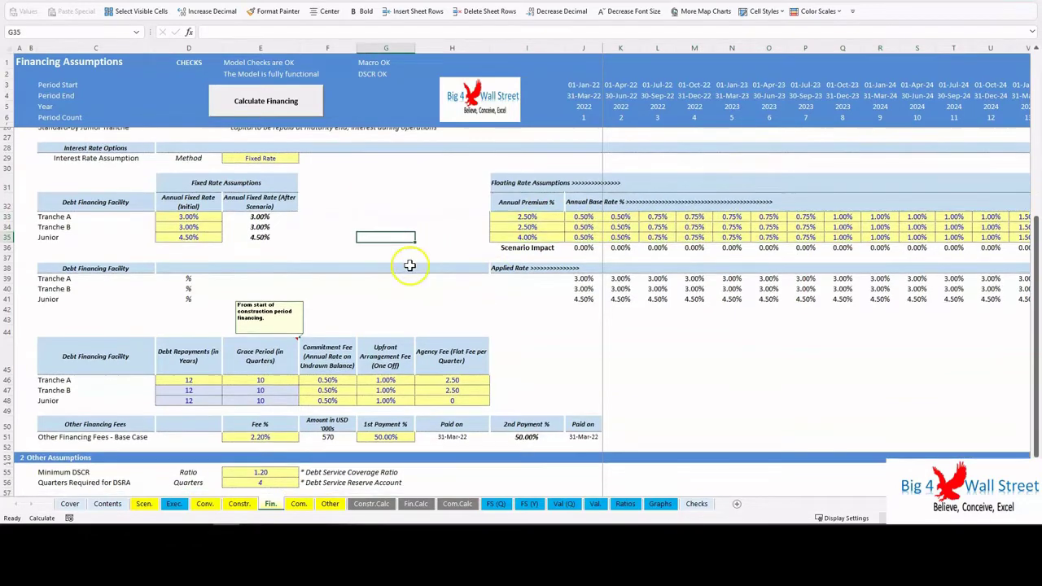
pyautogui.scroll(-5, 410, 266)
pyautogui.click(210, 213)
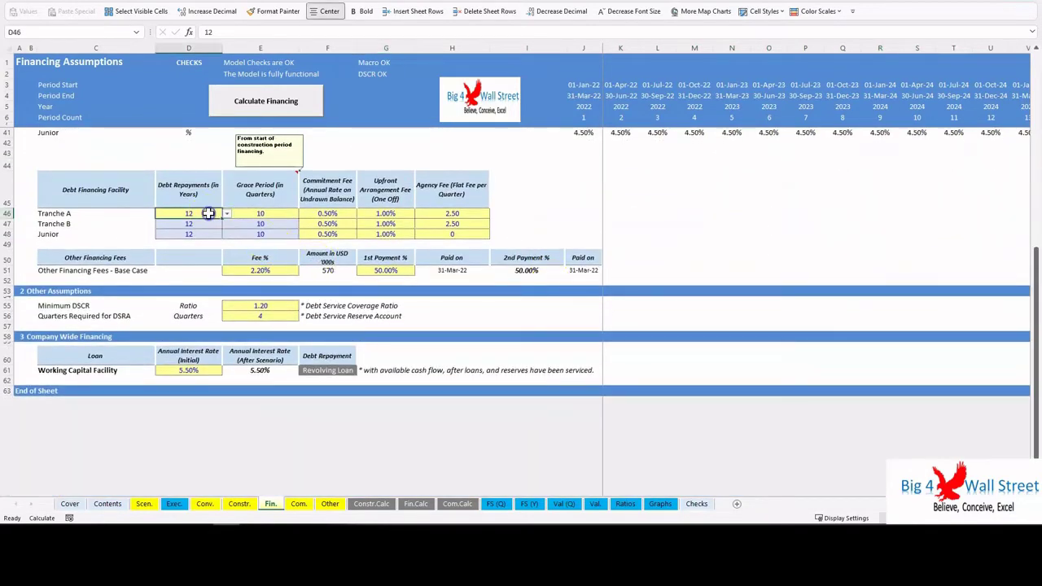
pyautogui.click(262, 212)
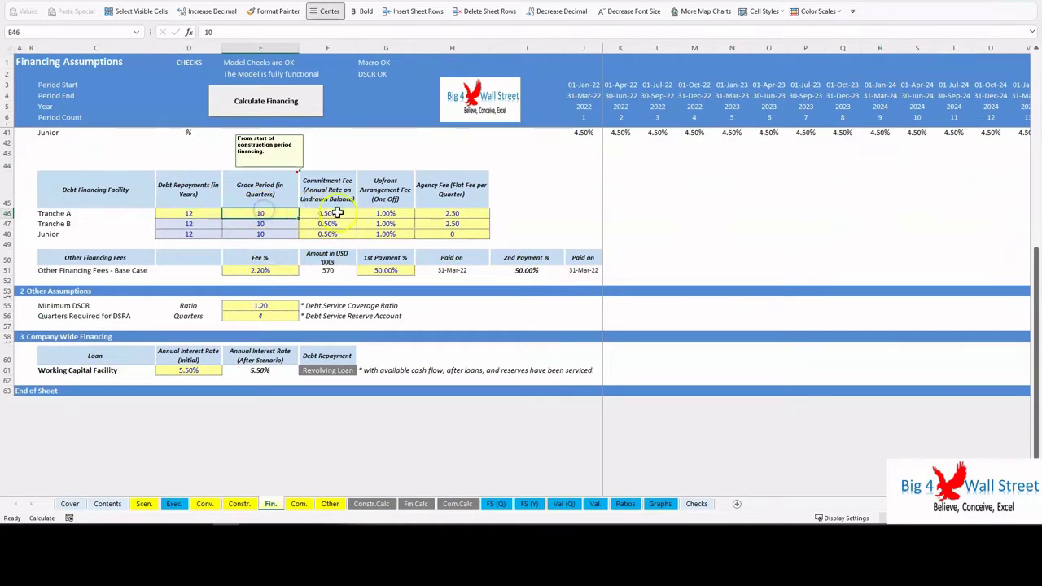
pyautogui.moveTo(341, 213); pyautogui.dragTo(477, 235)
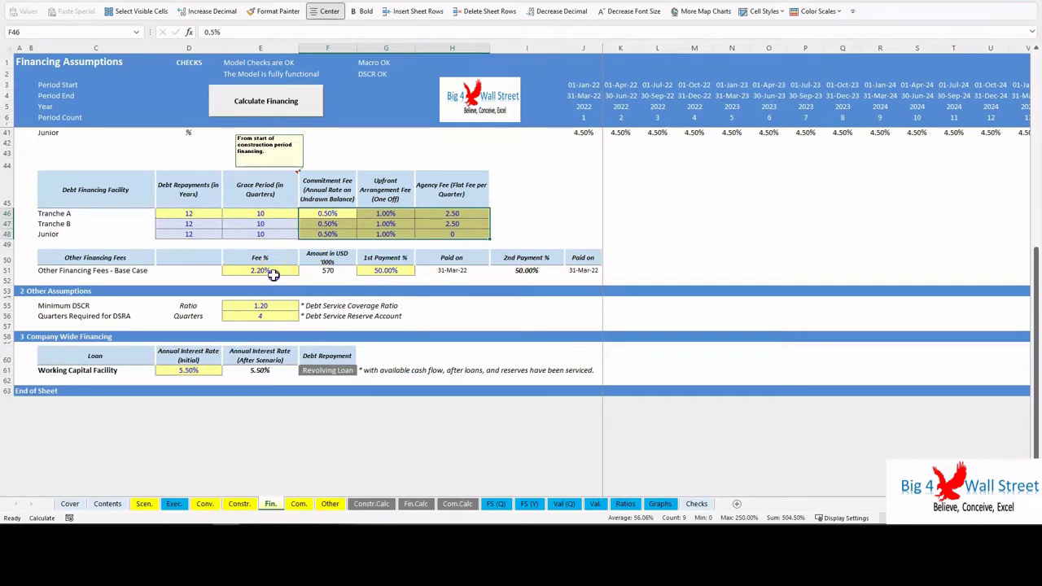
pyautogui.click(275, 272)
pyautogui.click(390, 271)
pyautogui.click(460, 310)
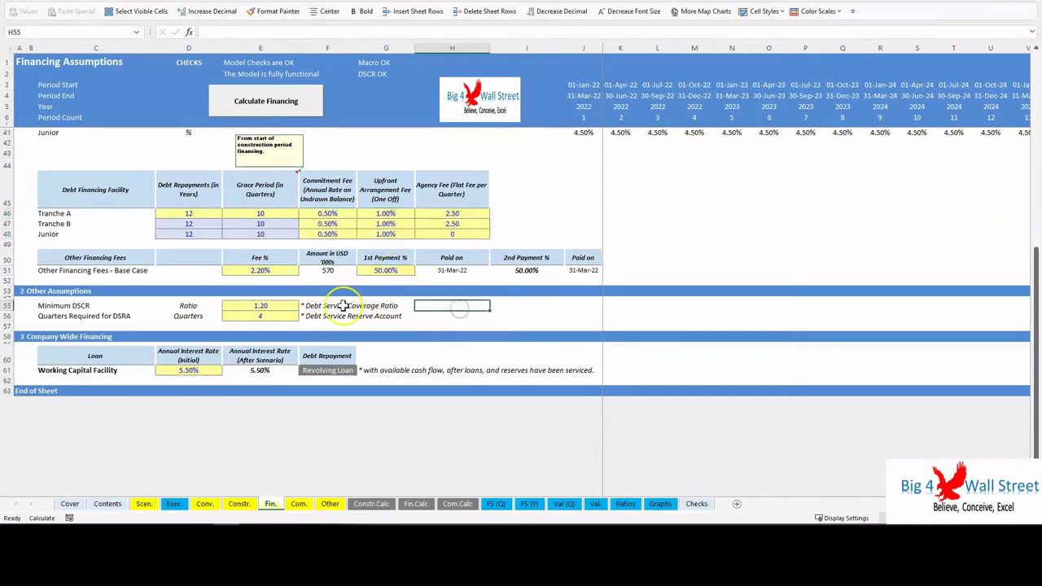
pyautogui.click(192, 370)
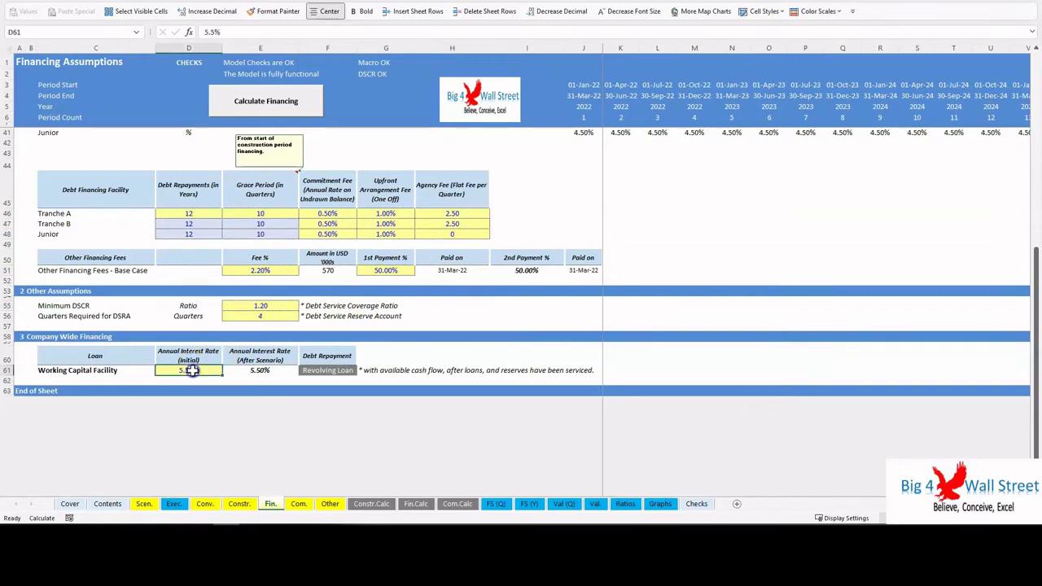
pyautogui.click(530, 324)
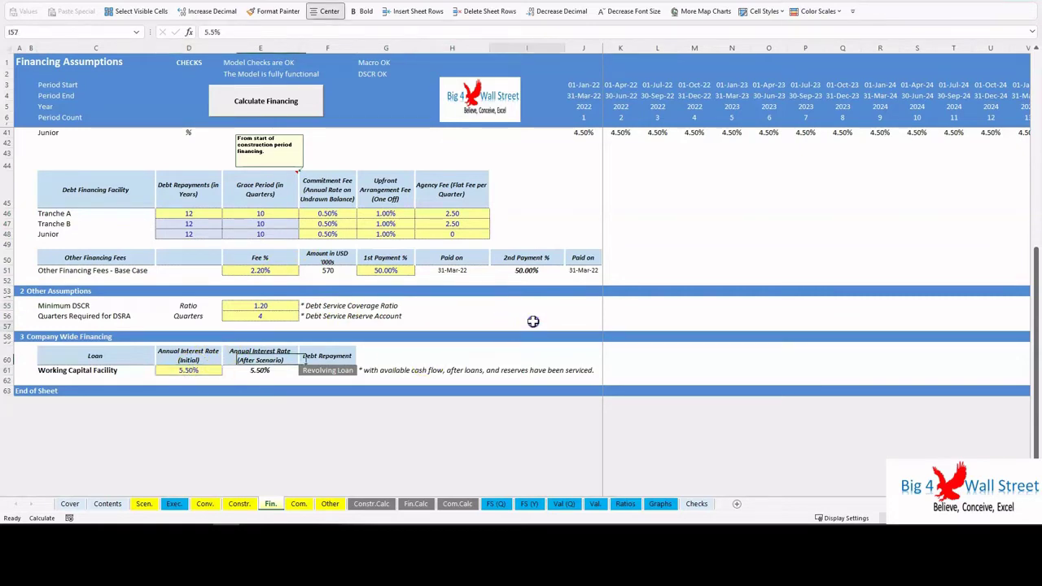
pyautogui.scroll(10, 342, 423)
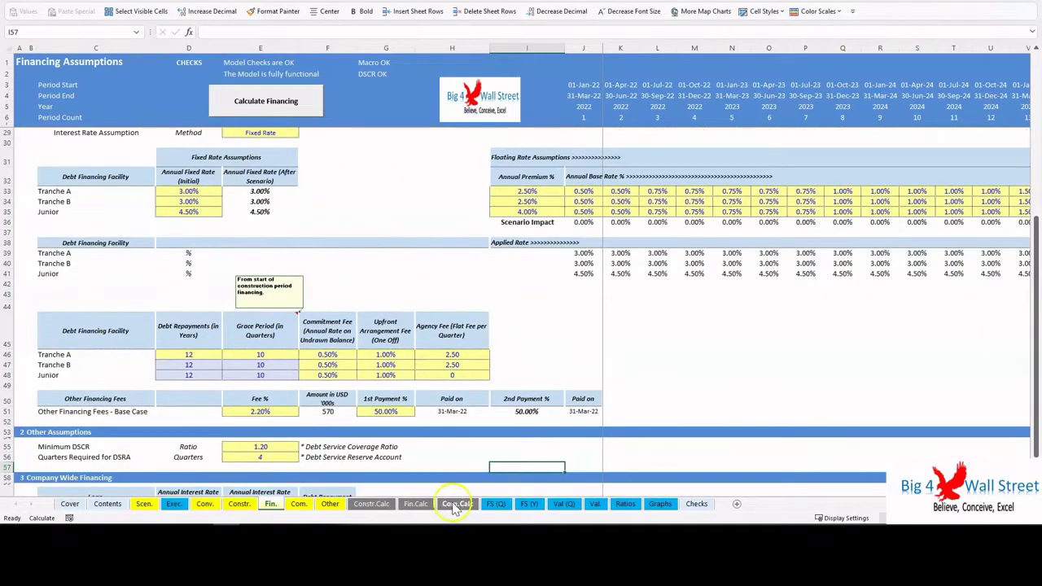
# Scroll through the Financing Calculations sheet, then go to Commercial Assumptions
pyautogui.click(416, 504)
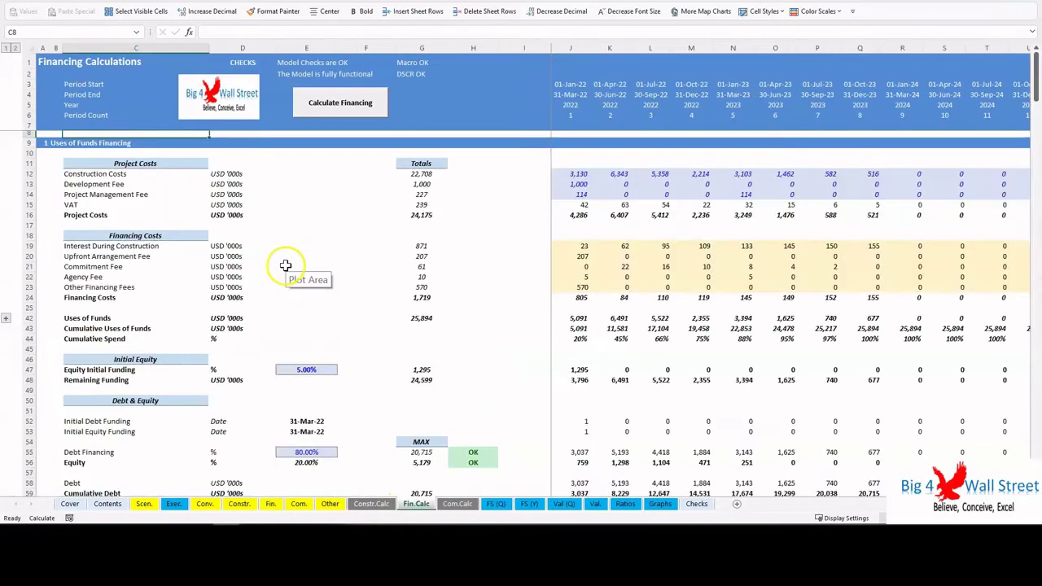
pyautogui.scroll(-4, 285, 269)
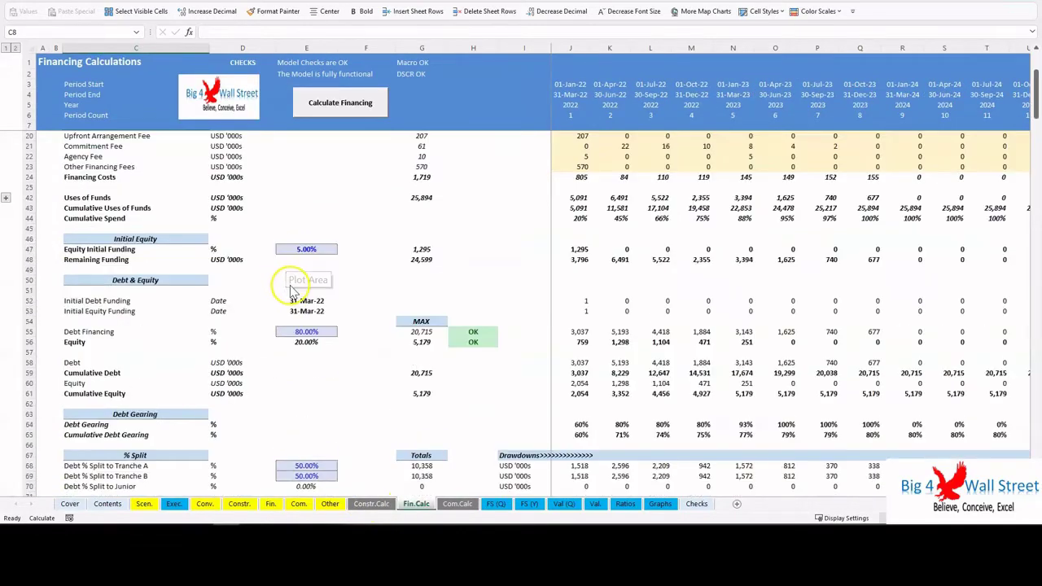
pyautogui.click(299, 504)
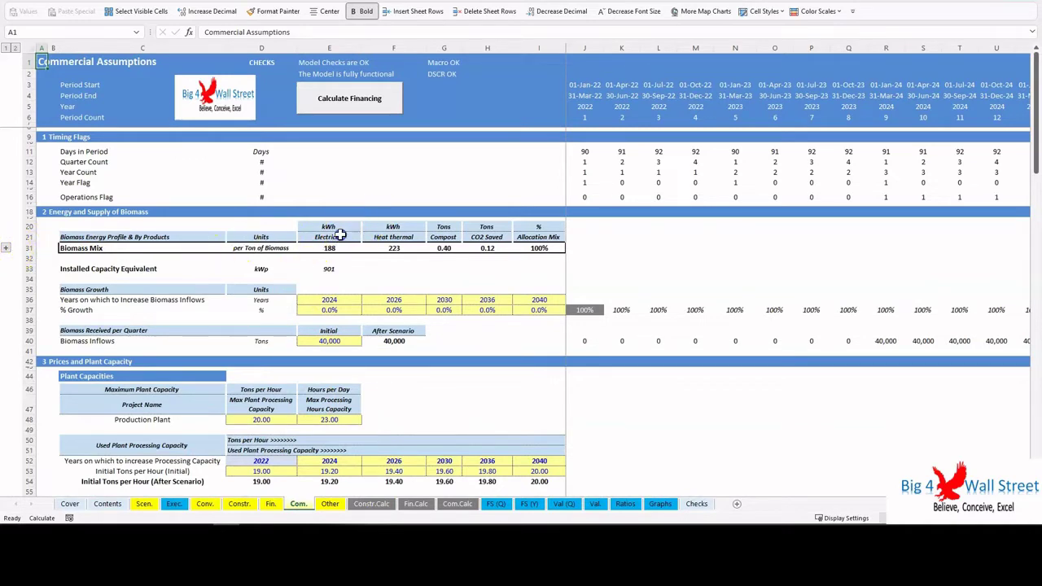
pyautogui.click(329, 237)
pyautogui.click(393, 236)
pyautogui.click(444, 237)
pyautogui.click(487, 237)
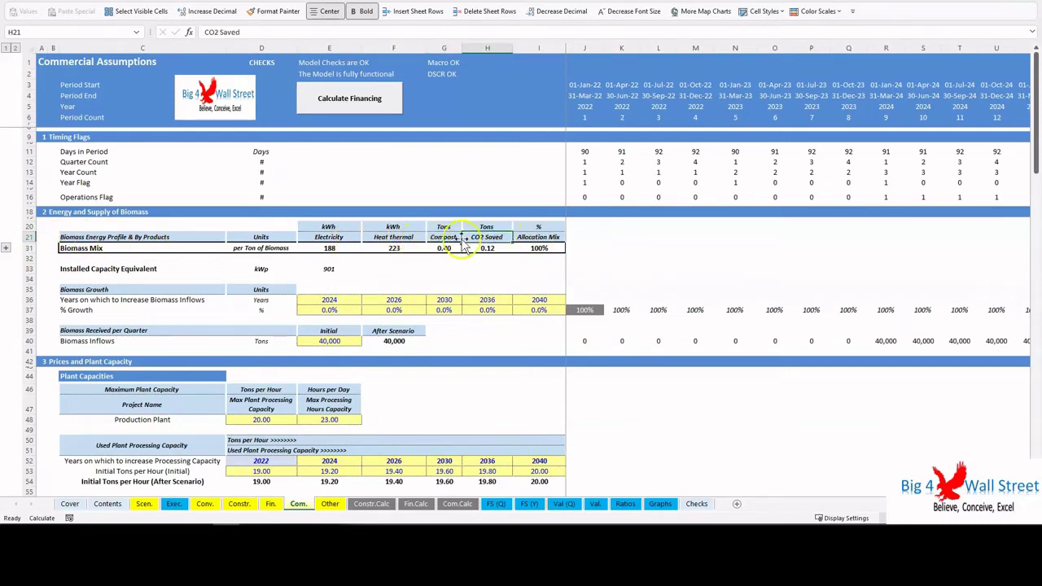
pyautogui.scroll(-2, 415, 273)
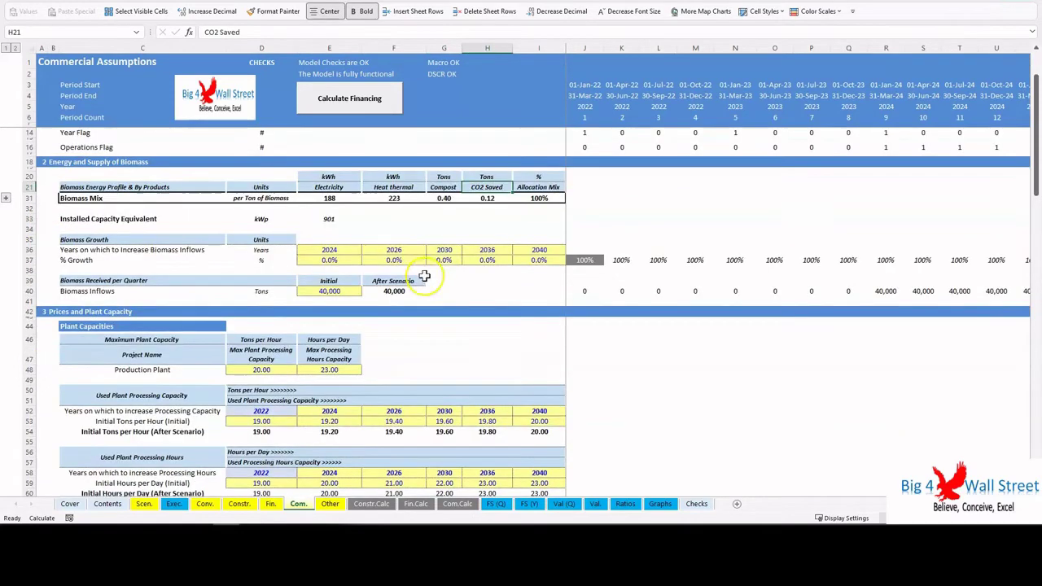
pyautogui.click(93, 259)
pyautogui.click(104, 294)
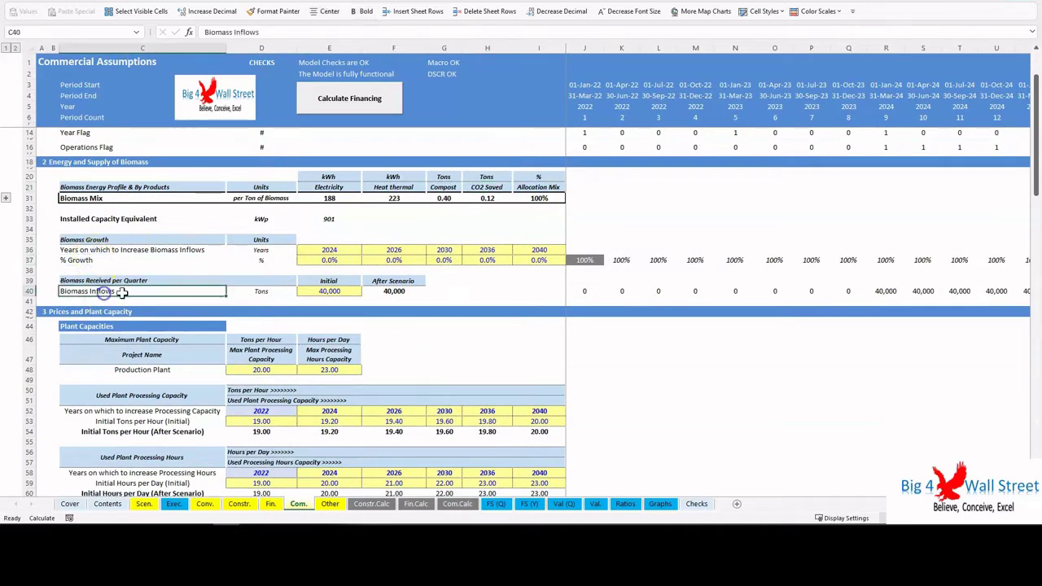
pyautogui.click(343, 291)
pyautogui.scroll(-3, 381, 297)
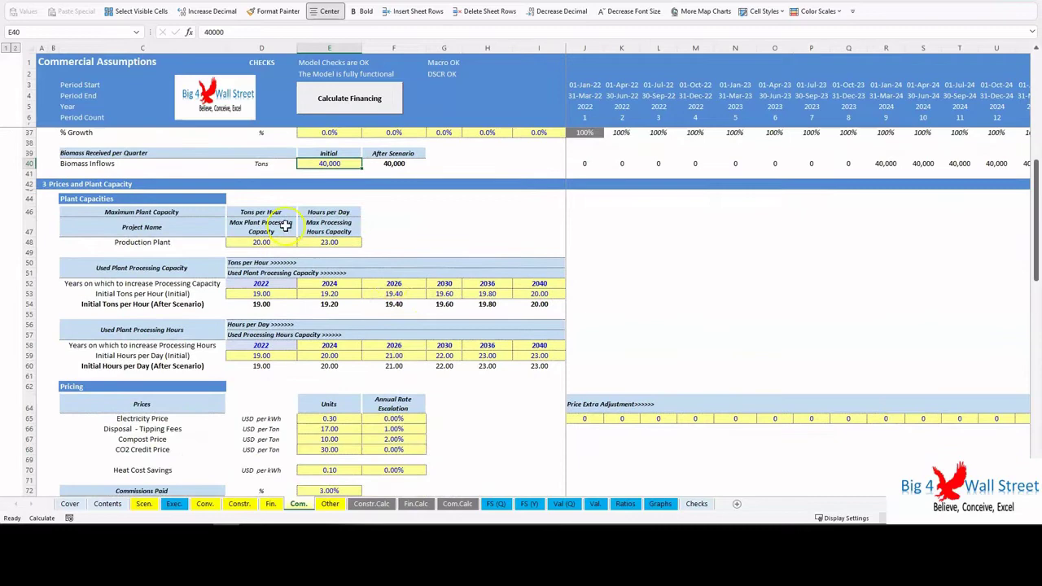
pyautogui.moveTo(95, 211); pyautogui.dragTo(334, 242)
pyautogui.scroll(-2, 330, 261)
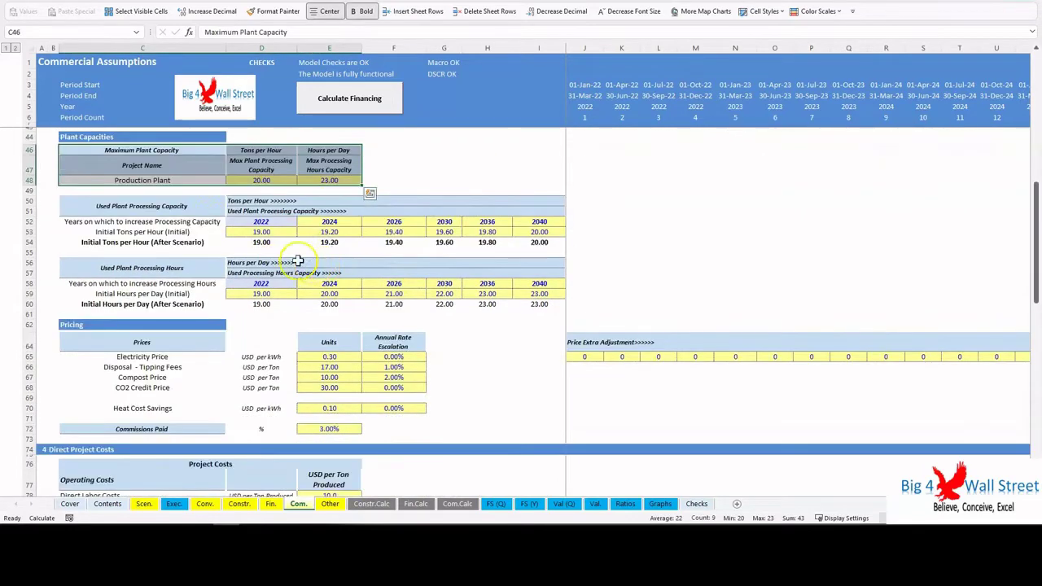
pyautogui.moveTo(146, 207); pyautogui.dragTo(524, 303)
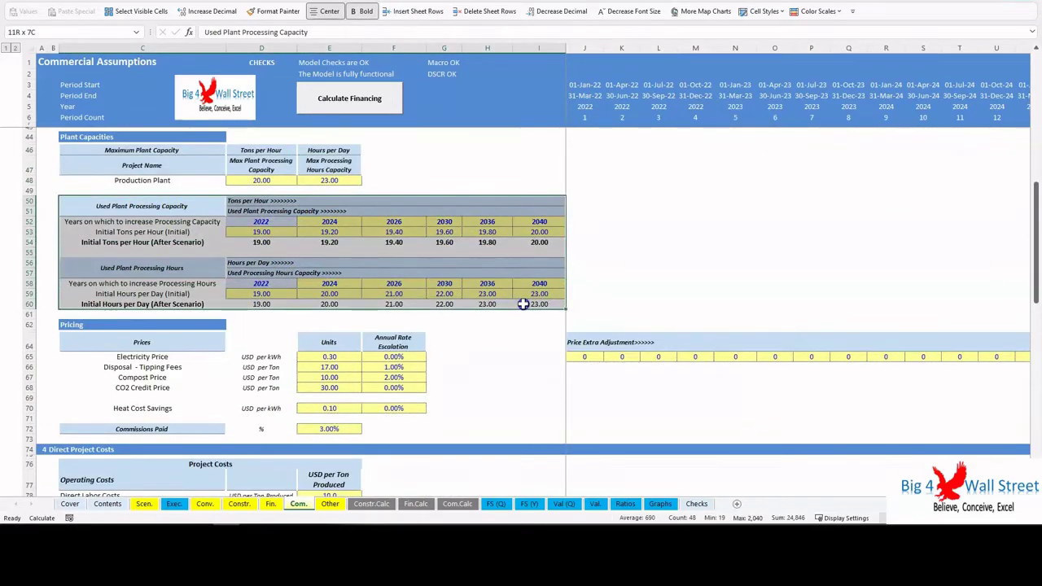
pyautogui.click(521, 367)
pyautogui.scroll(-2, 526, 349)
pyautogui.scroll(-1, 526, 348)
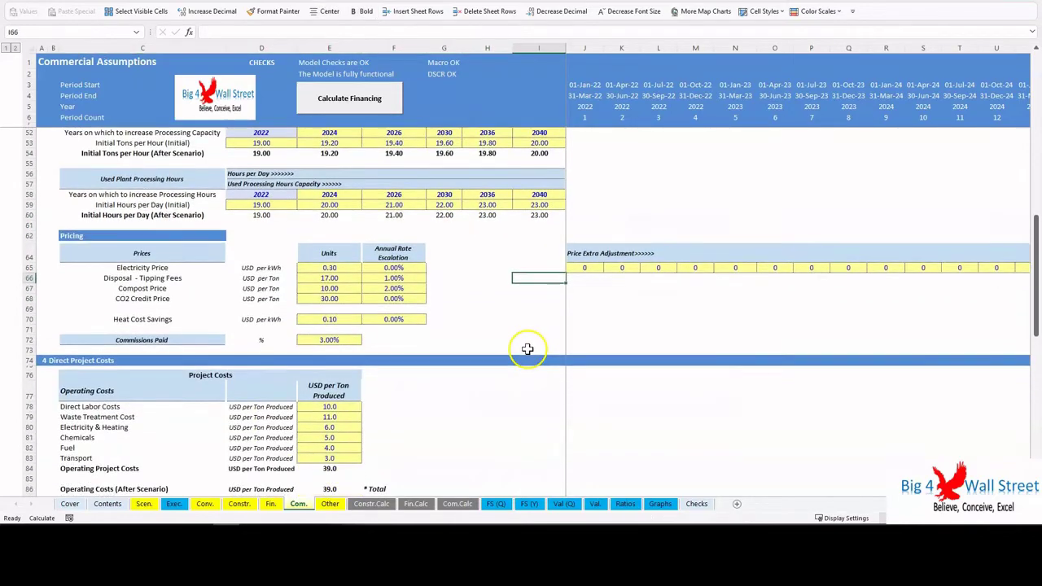
pyautogui.scroll(-1, 526, 346)
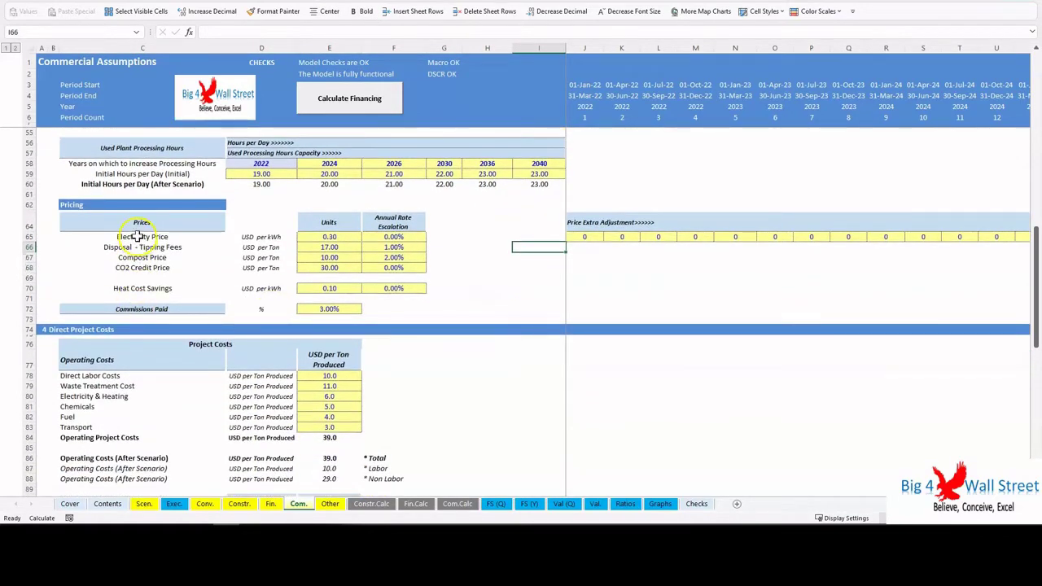
pyautogui.moveTo(141, 222); pyautogui.dragTo(394, 271)
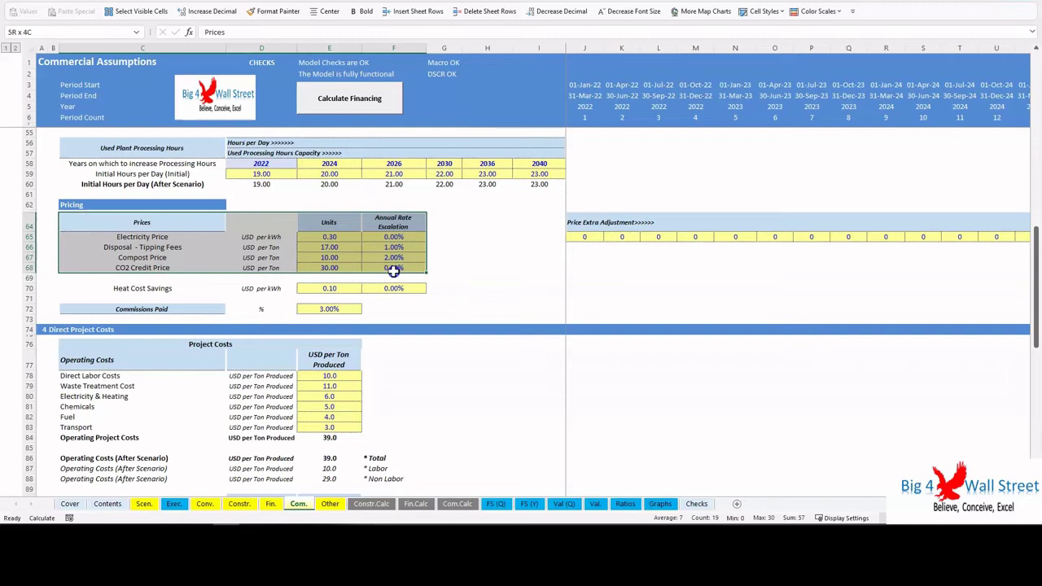
pyautogui.click(480, 278)
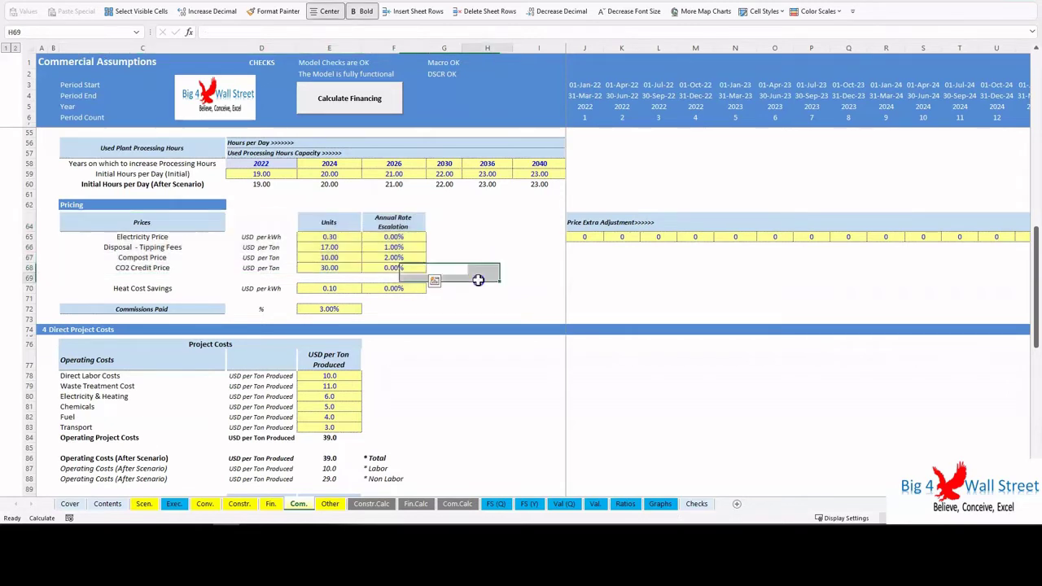
pyautogui.scroll(-1, 489, 303)
pyautogui.moveTo(163, 257); pyautogui.dragTo(462, 261)
pyautogui.click(529, 248)
pyautogui.scroll(-4, 481, 290)
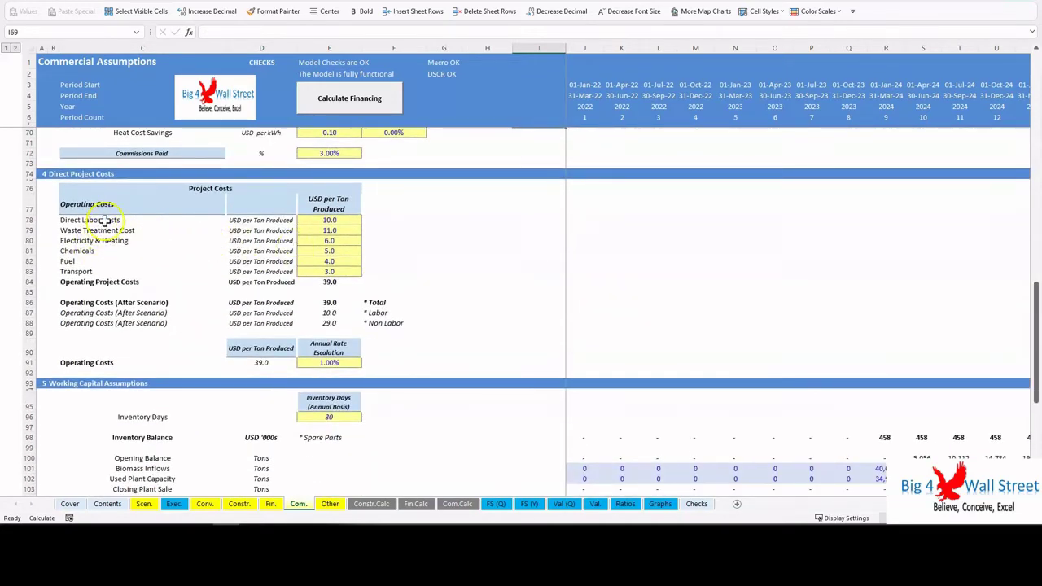
# Review the operating cost items, their escalation rate and the 30 Receivables Days input
pyautogui.moveTo(105, 220); pyautogui.dragTo(341, 272)
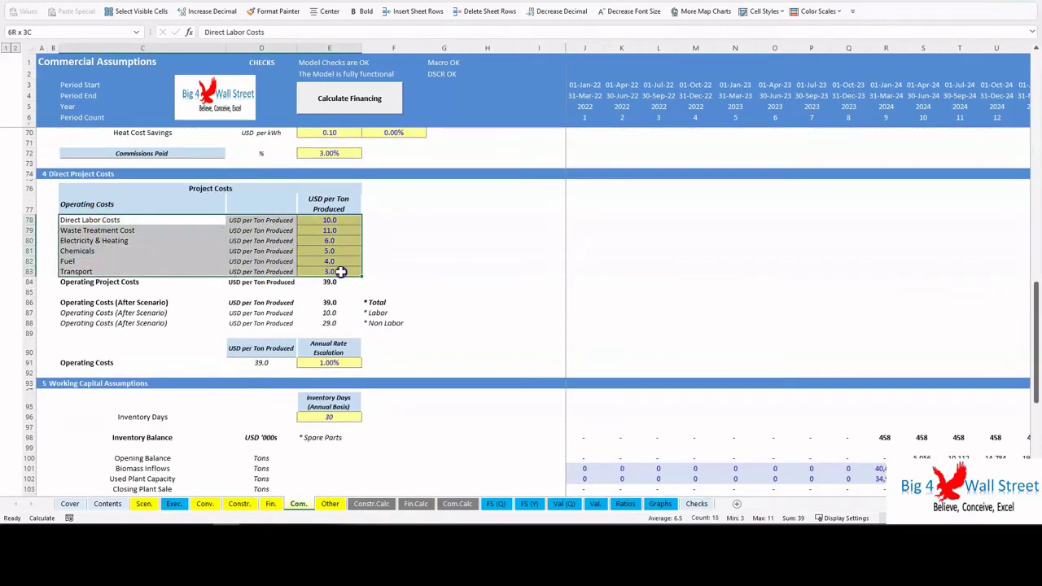
pyautogui.click(467, 234)
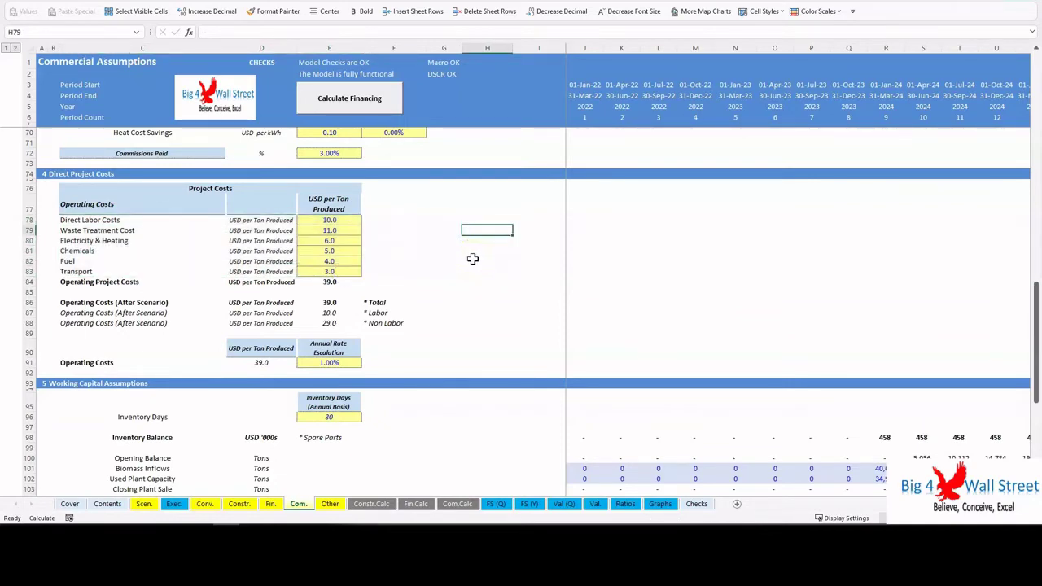
pyautogui.scroll(-3, 464, 262)
pyautogui.click(321, 261)
pyautogui.scroll(-4, 521, 265)
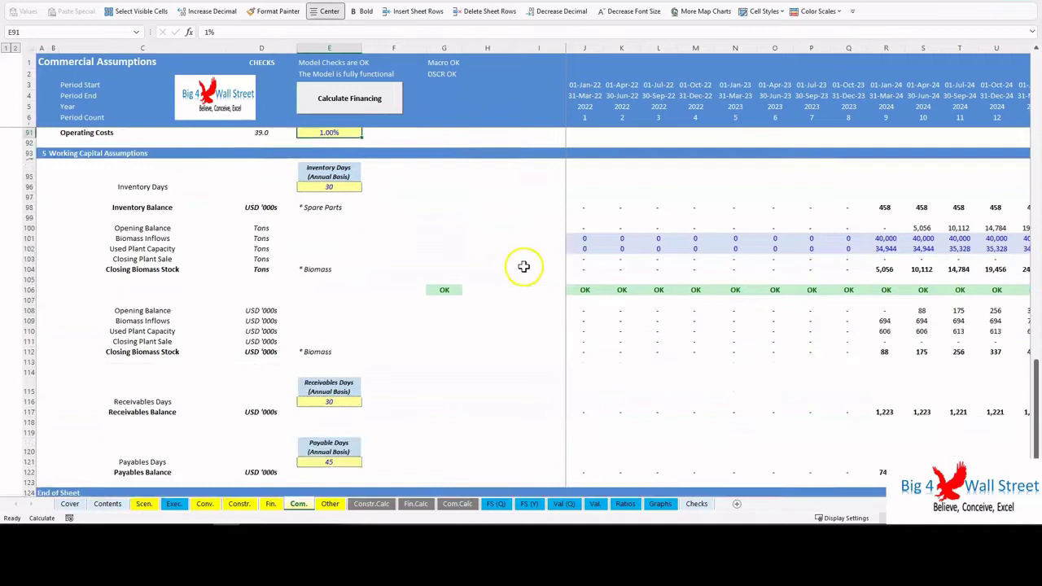
pyautogui.click(343, 187)
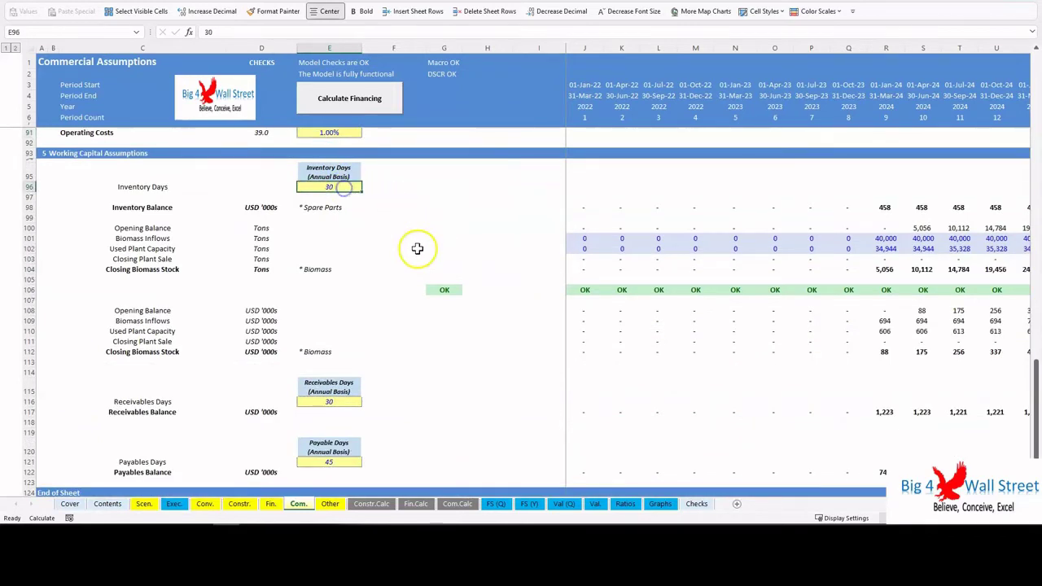
pyautogui.click(347, 402)
pyautogui.click(528, 238)
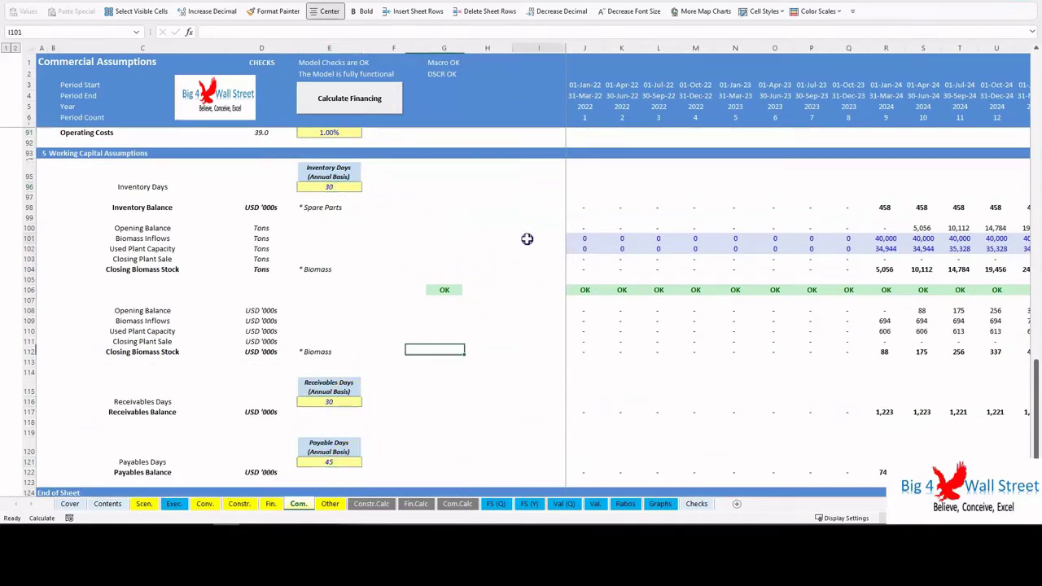
# Look over the Commercial Calculations sheet, then switch to the Other sheet
pyautogui.click(458, 505)
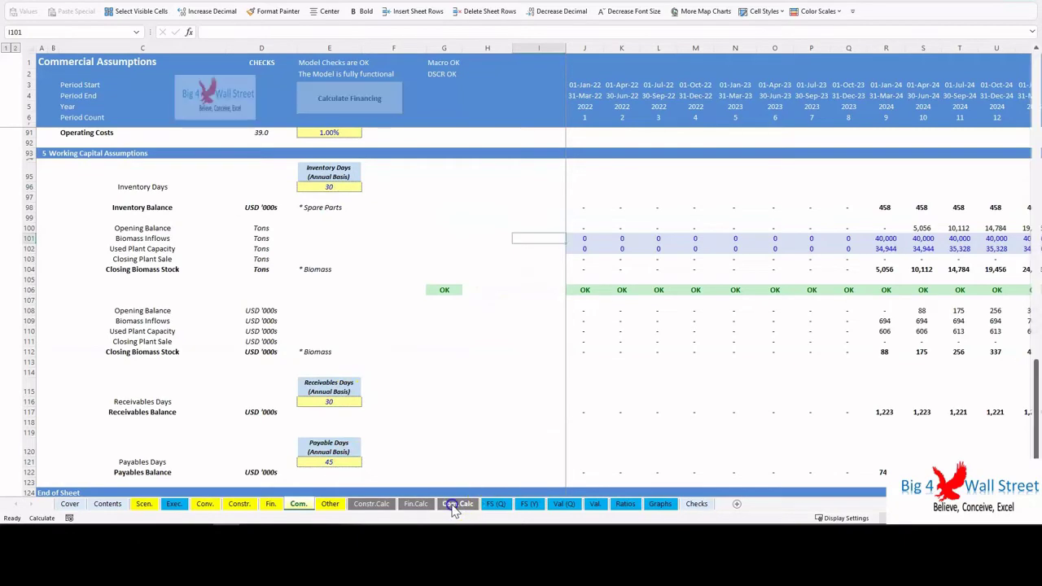
pyautogui.scroll(7, 241, 236)
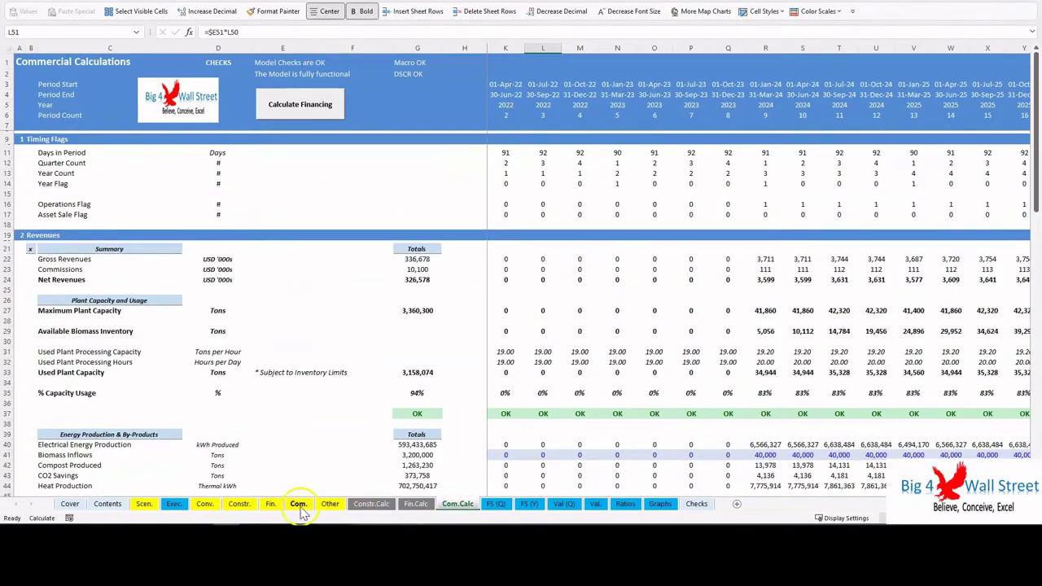
pyautogui.click(330, 504)
# Check the 20% corporate tax rate and highlight the headcount and salaried role lists
pyautogui.click(370, 234)
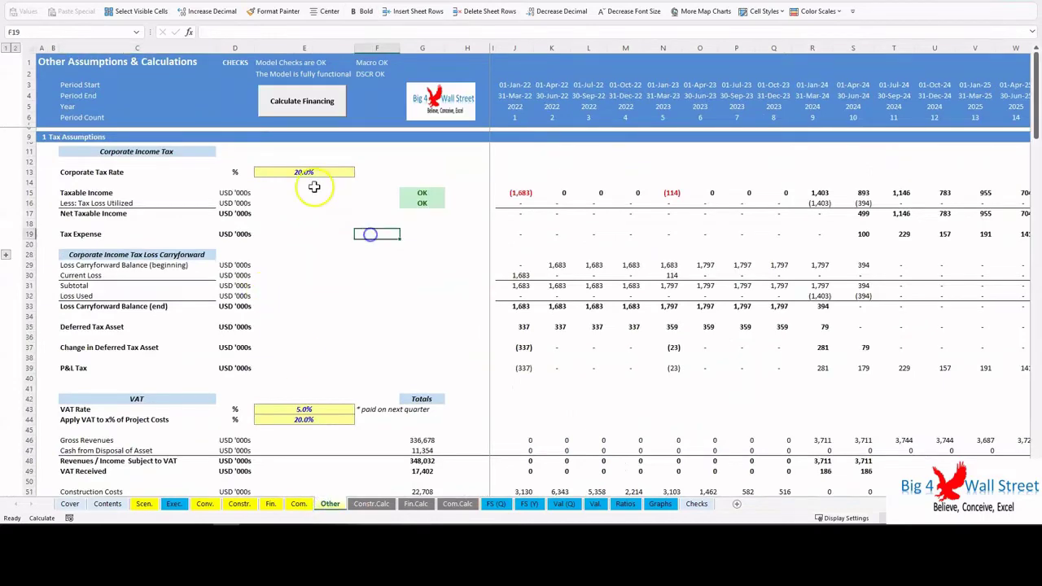
pyautogui.click(307, 173)
pyautogui.scroll(-14, 320, 310)
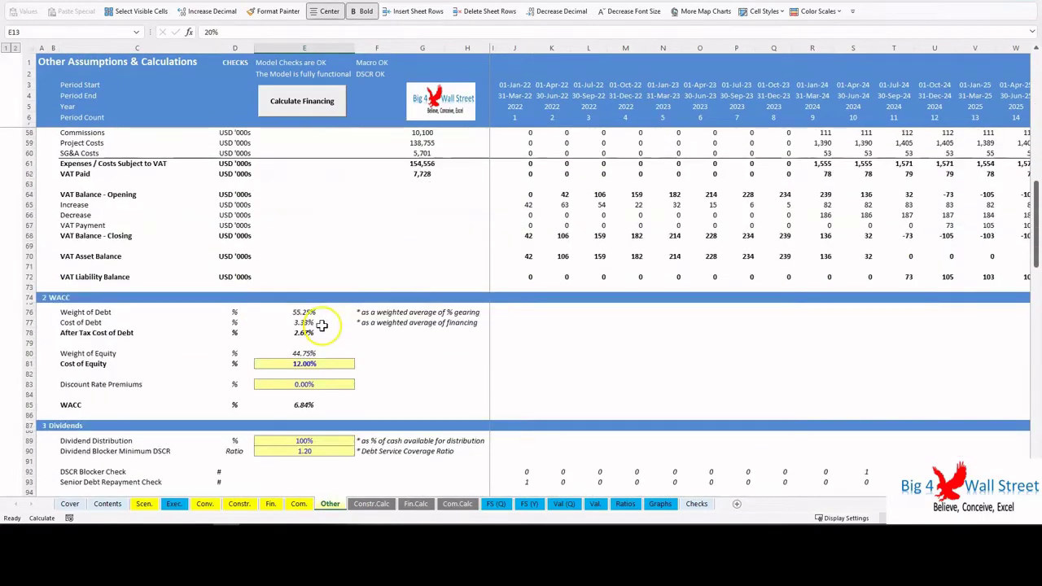
pyautogui.scroll(-4, 321, 325)
pyautogui.scroll(-17, 308, 259)
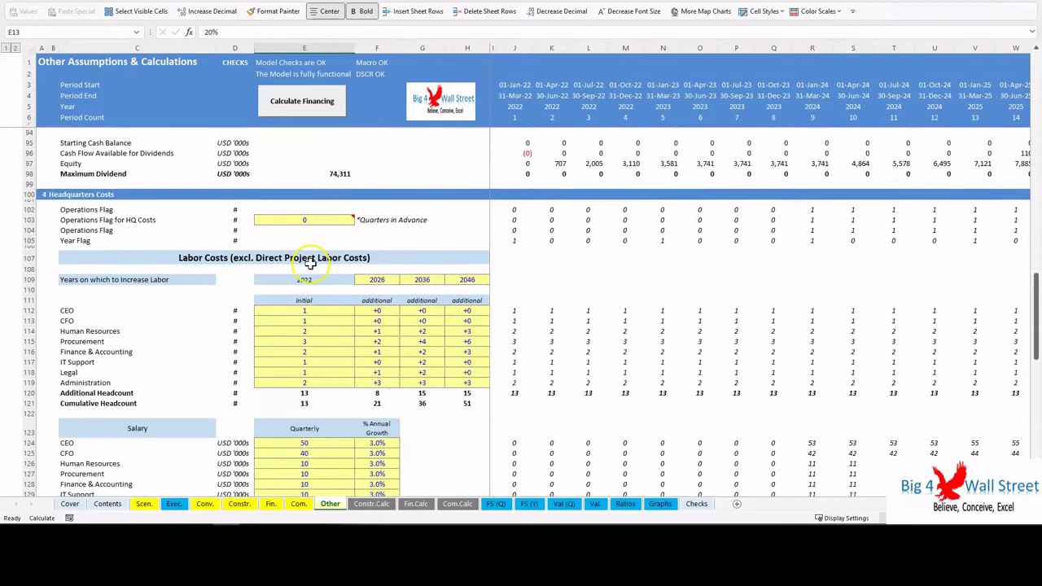
pyautogui.scroll(-6, 311, 269)
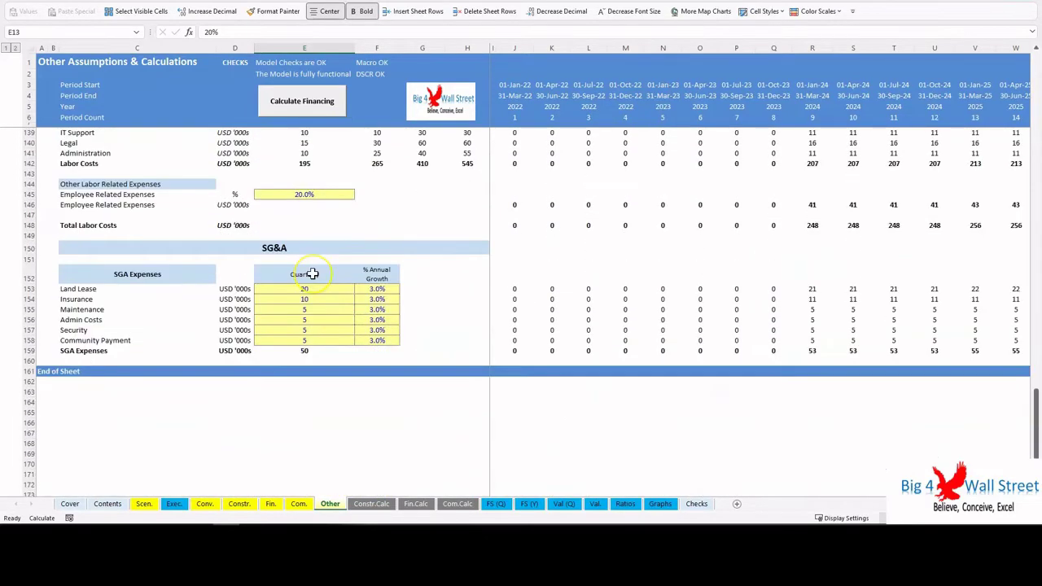
pyautogui.scroll(13, 312, 273)
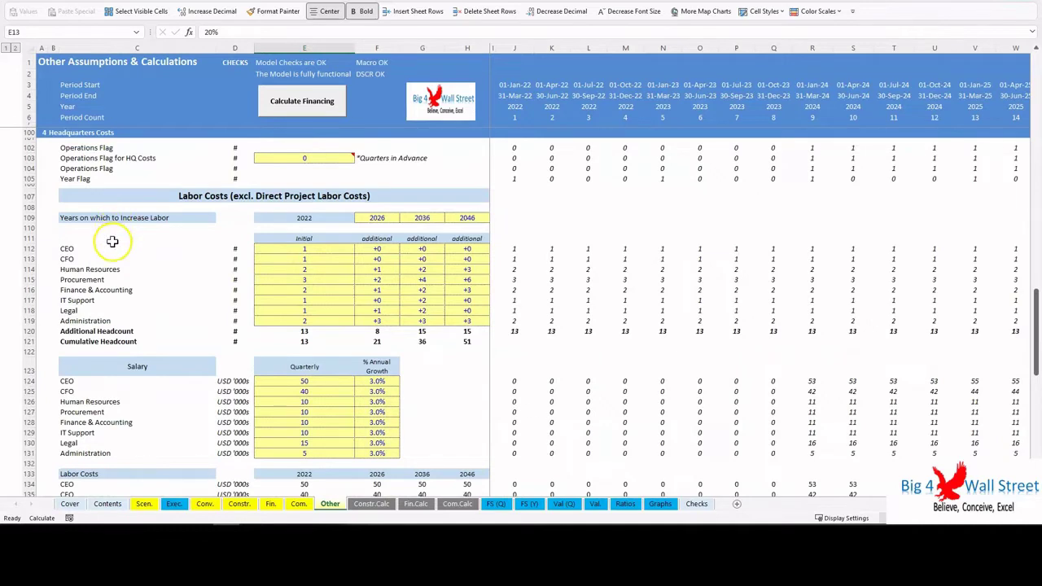
pyautogui.moveTo(112, 241); pyautogui.dragTo(116, 346)
pyautogui.moveTo(123, 381); pyautogui.dragTo(140, 453)
pyautogui.click(177, 351)
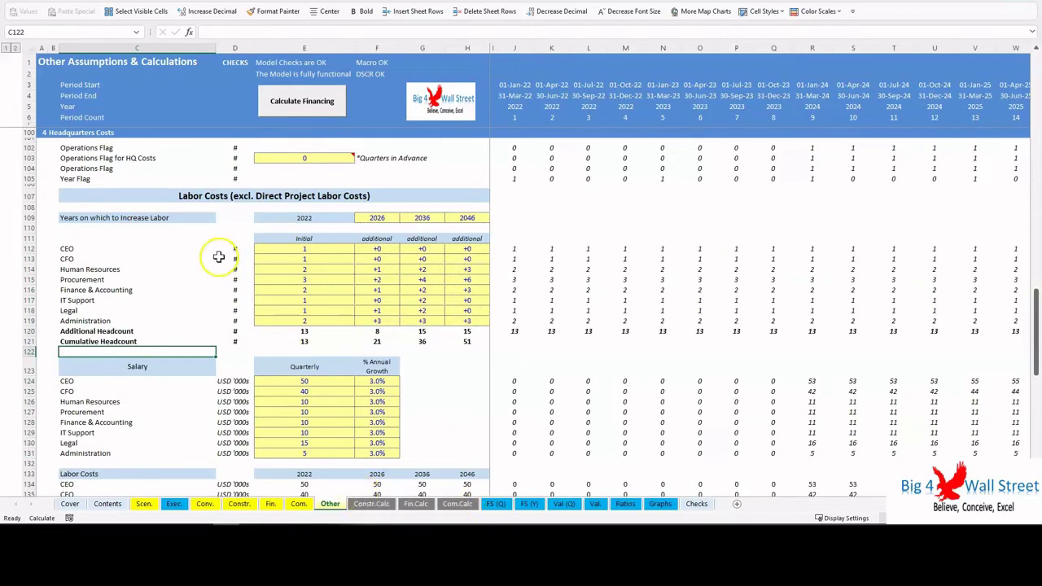
# Run Calculate Financing to refresh the model, then view the FS (Q) sheet
pyautogui.scroll(20, 217, 255)
pyautogui.scroll(3, 247, 256)
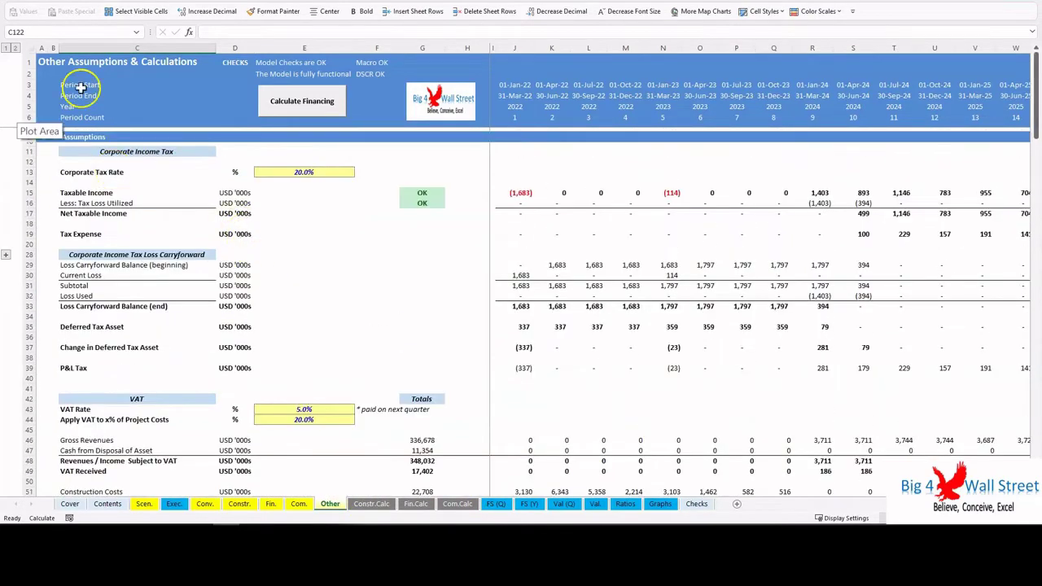
pyautogui.click(332, 108)
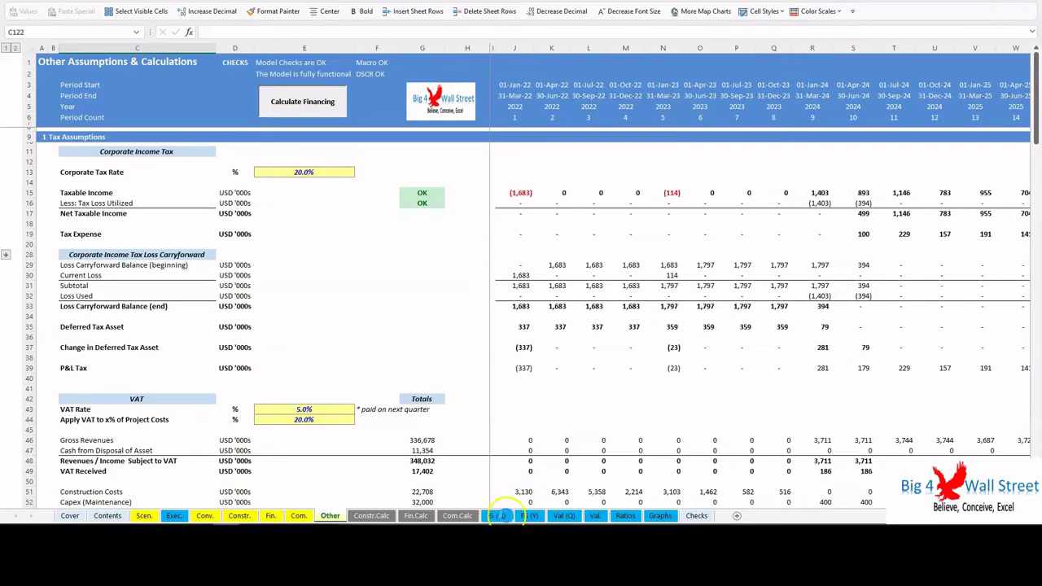
pyautogui.click(498, 516)
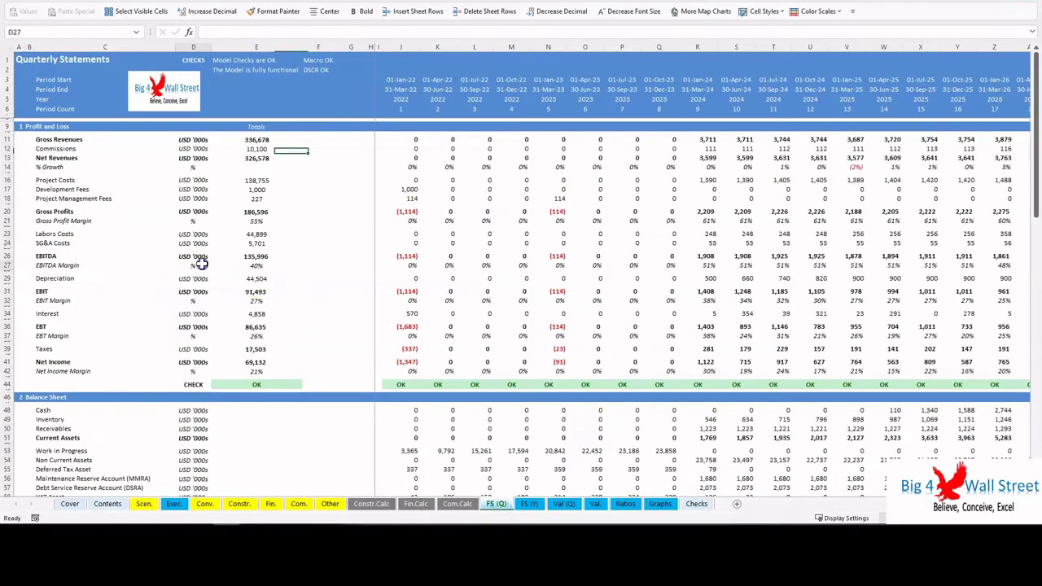
# Scroll the quarterly statements to the cash flow, then scroll through the Annual Statements
pyautogui.scroll(-20, 201, 264)
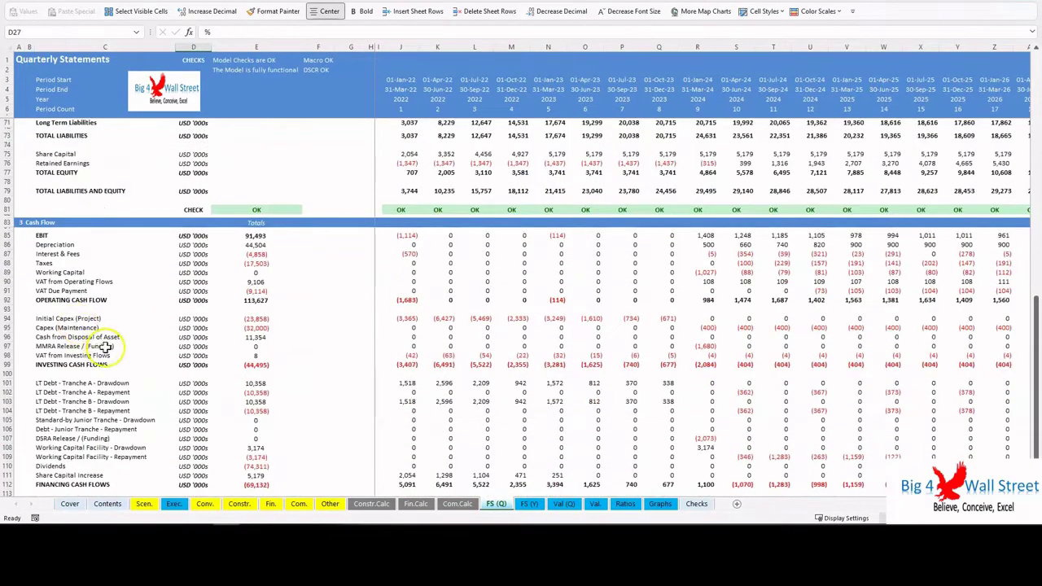
pyautogui.click(531, 505)
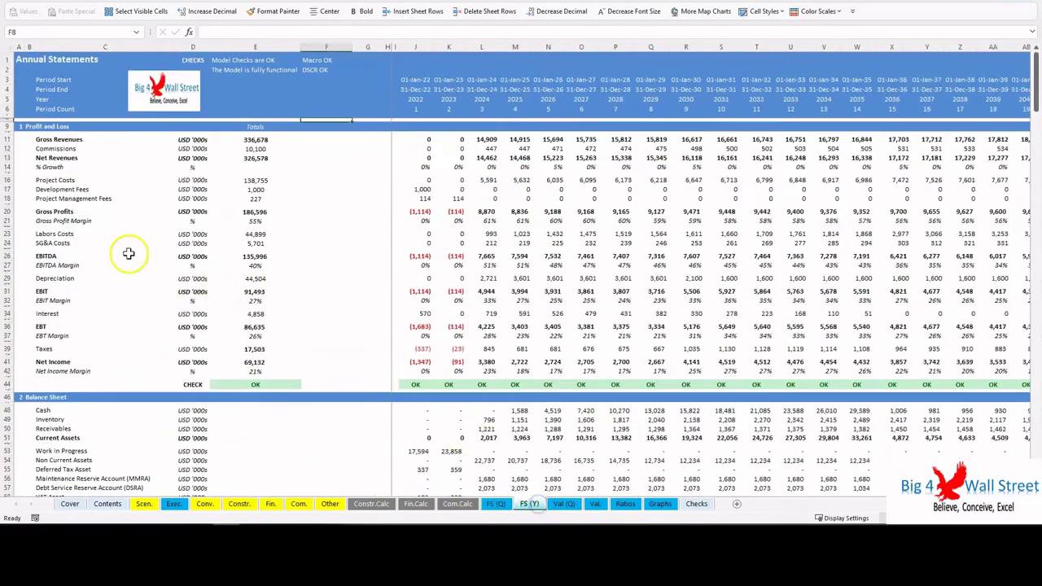
pyautogui.scroll(-20, 128, 253)
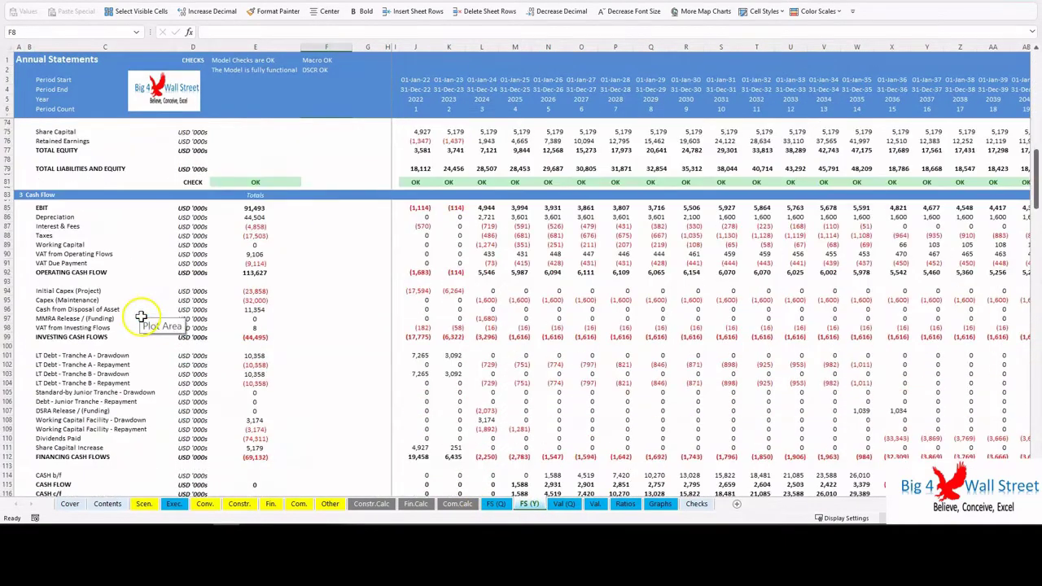
pyautogui.scroll(-2, 141, 317)
# On Val (Q), select the Free Cash Flows to Firm, to Equity and Dividends headings
pyautogui.click(566, 505)
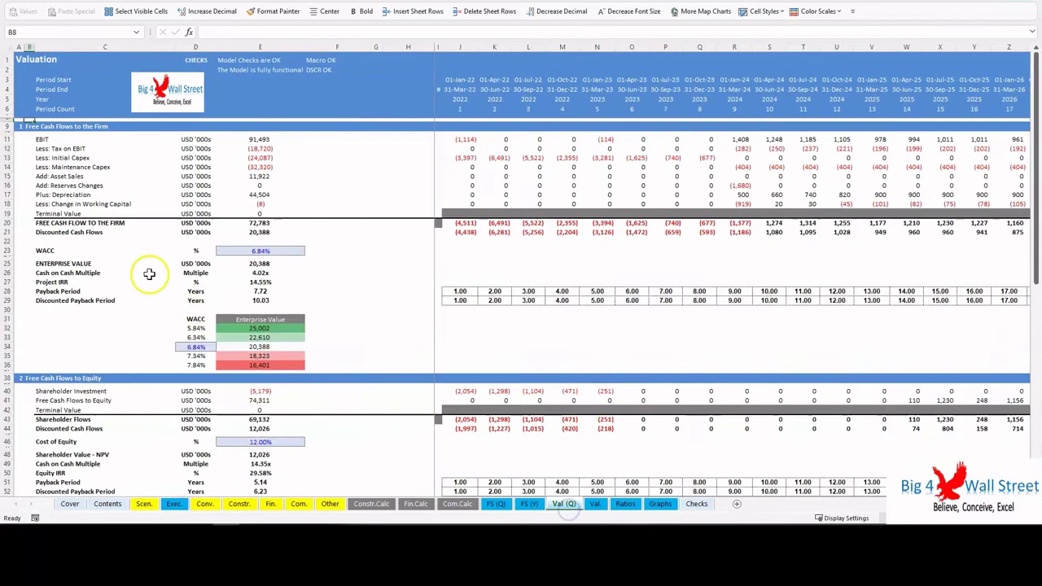
pyautogui.click(27, 126)
pyautogui.scroll(-3, 28, 277)
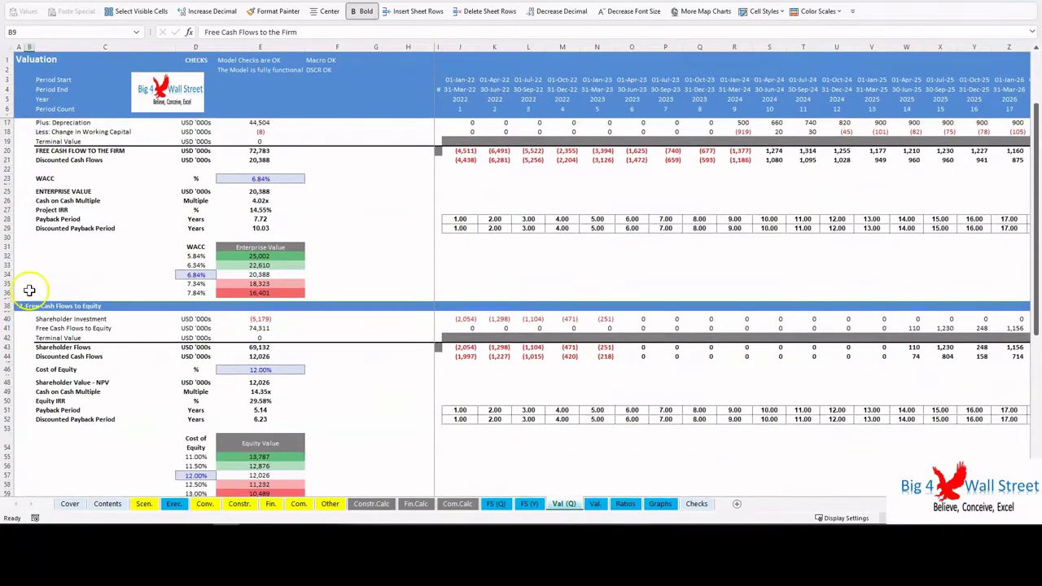
pyautogui.click(28, 306)
pyautogui.scroll(-9, 28, 306)
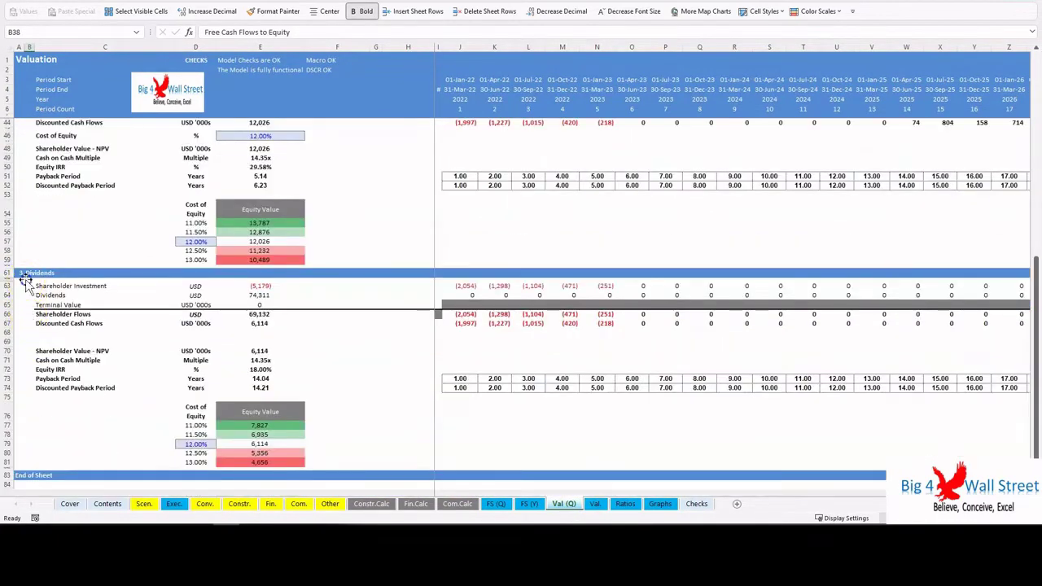
pyautogui.click(29, 273)
pyautogui.scroll(12, 28, 274)
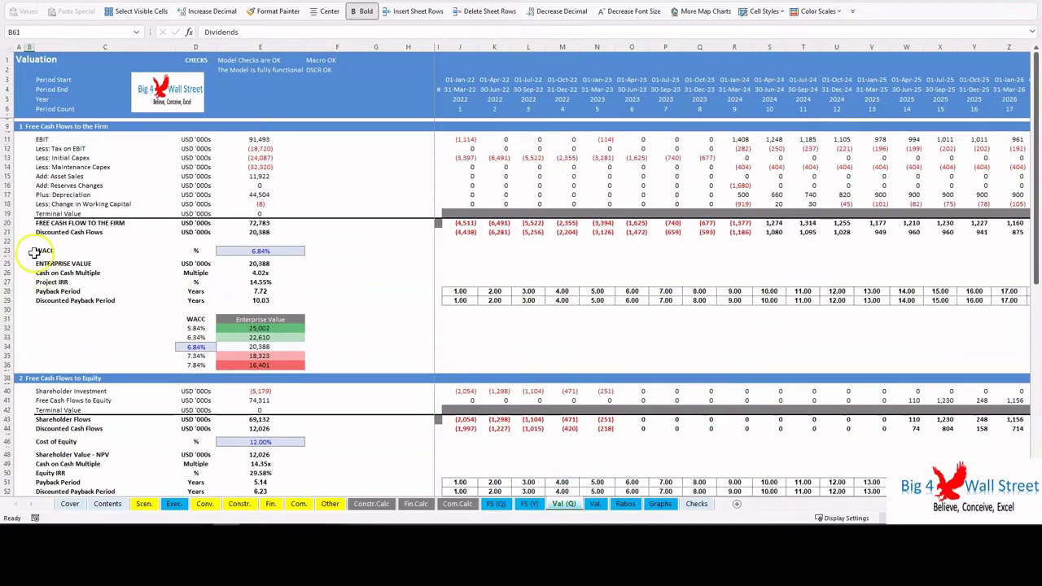
# Point out Enterprise Value, NPV, Equity IRR, Payback and Discounted Payback results, then view Val
pyautogui.click(67, 264)
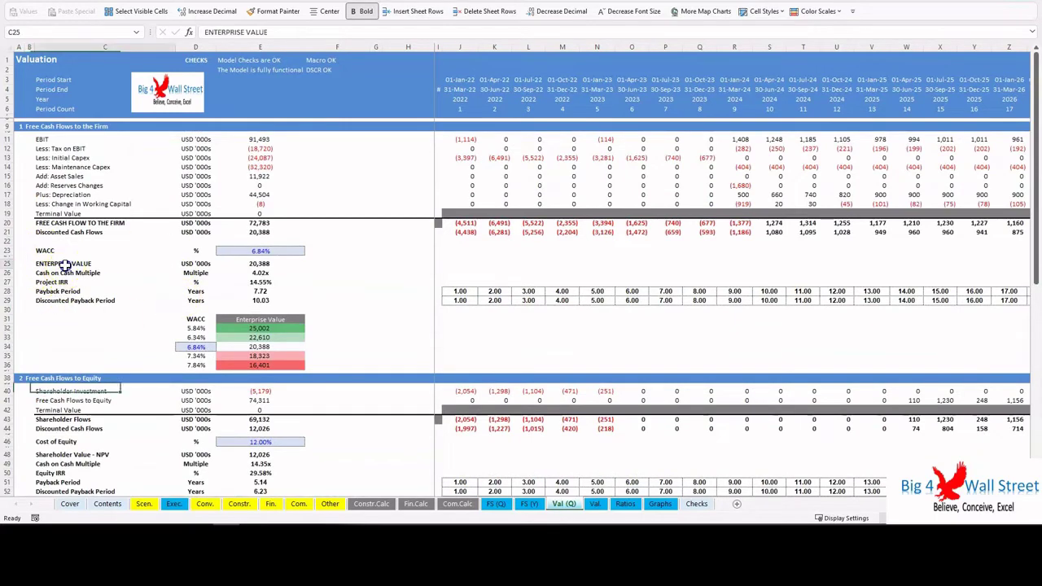
pyautogui.scroll(-6, 76, 328)
pyautogui.click(59, 305)
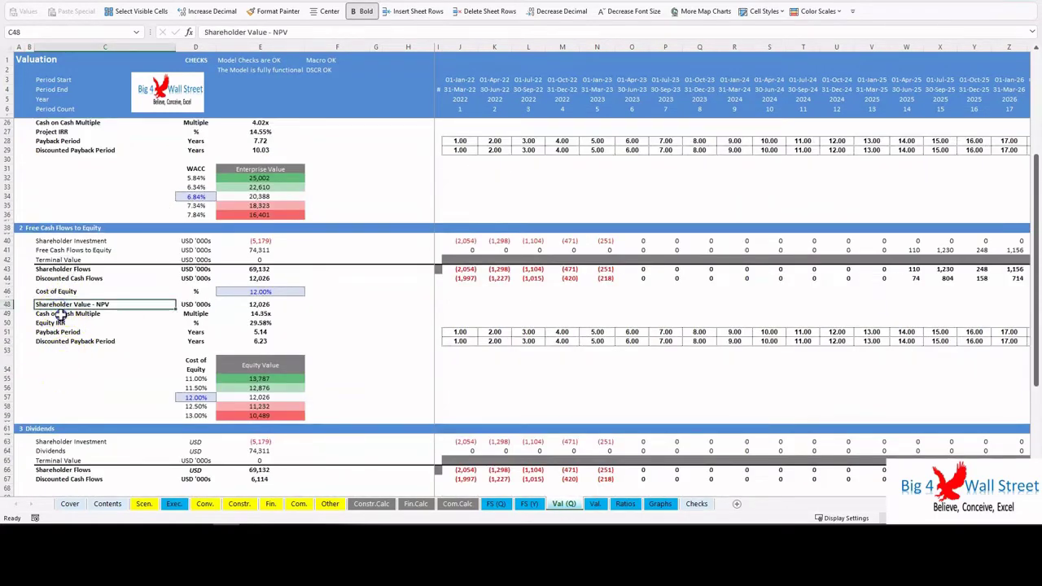
pyautogui.click(64, 322)
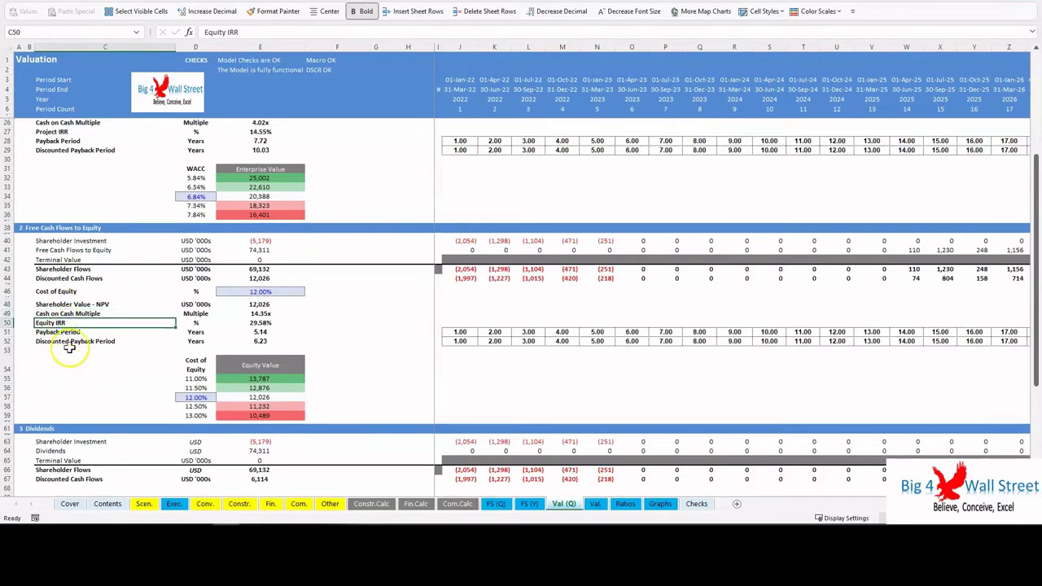
pyautogui.click(78, 331)
pyautogui.click(91, 341)
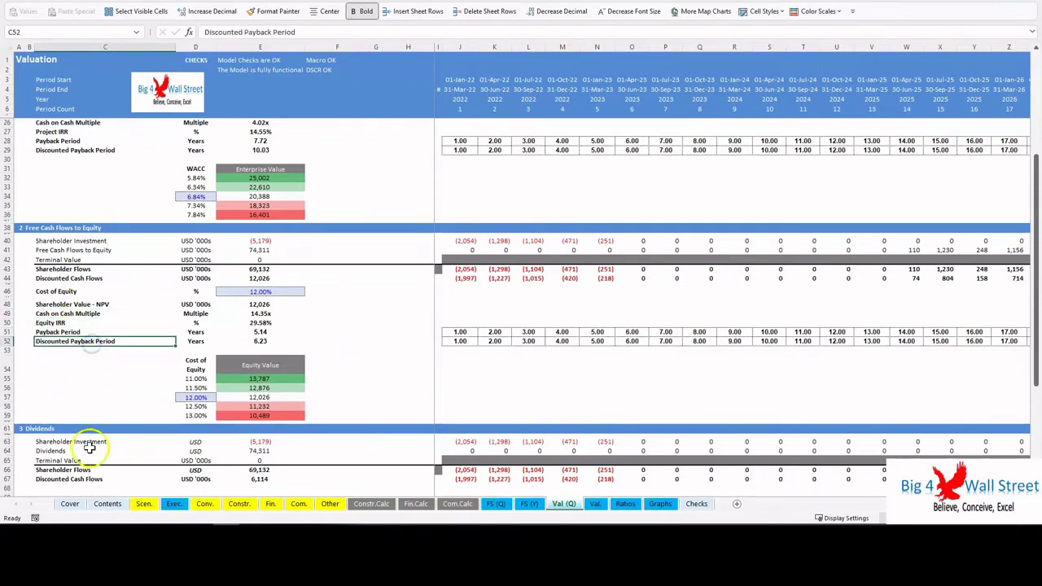
pyautogui.click(99, 416)
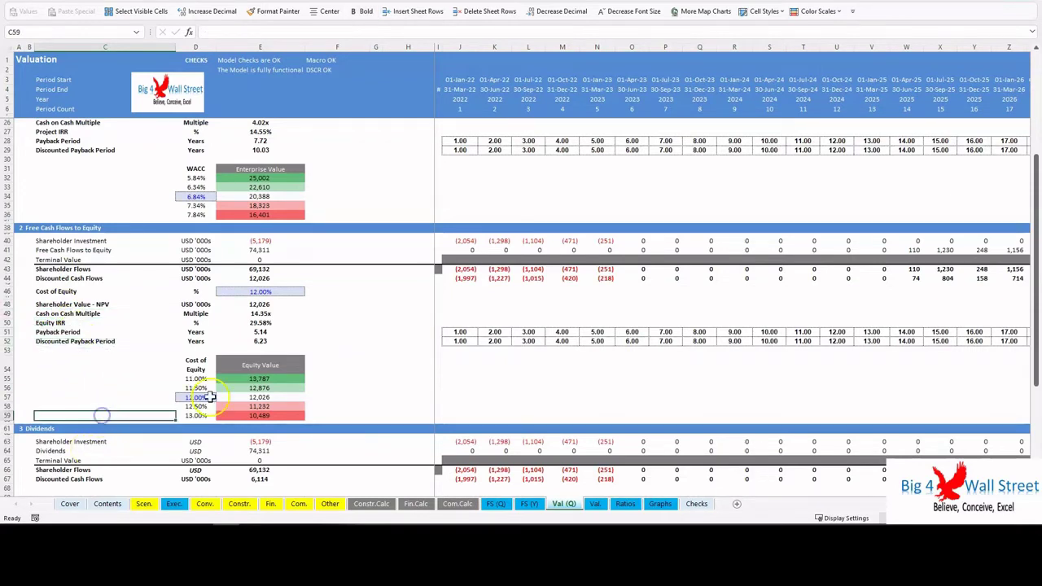
pyautogui.click(596, 504)
# Go over the DSCR, LLCR, discounted cash flow and Senior Debt Weighted Average Life rows
pyautogui.click(626, 504)
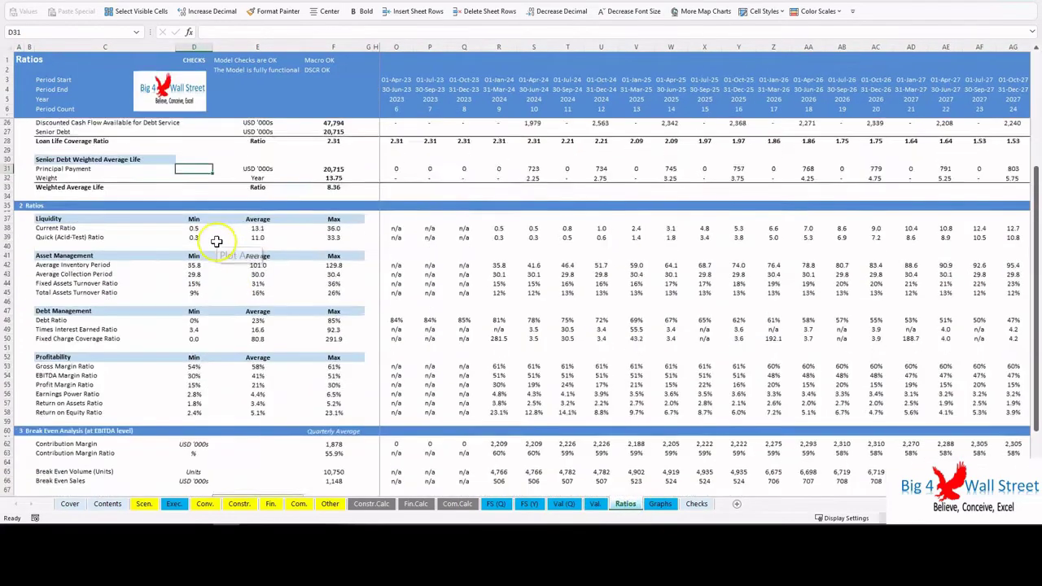
pyautogui.scroll(5, 216, 241)
pyautogui.click(85, 140)
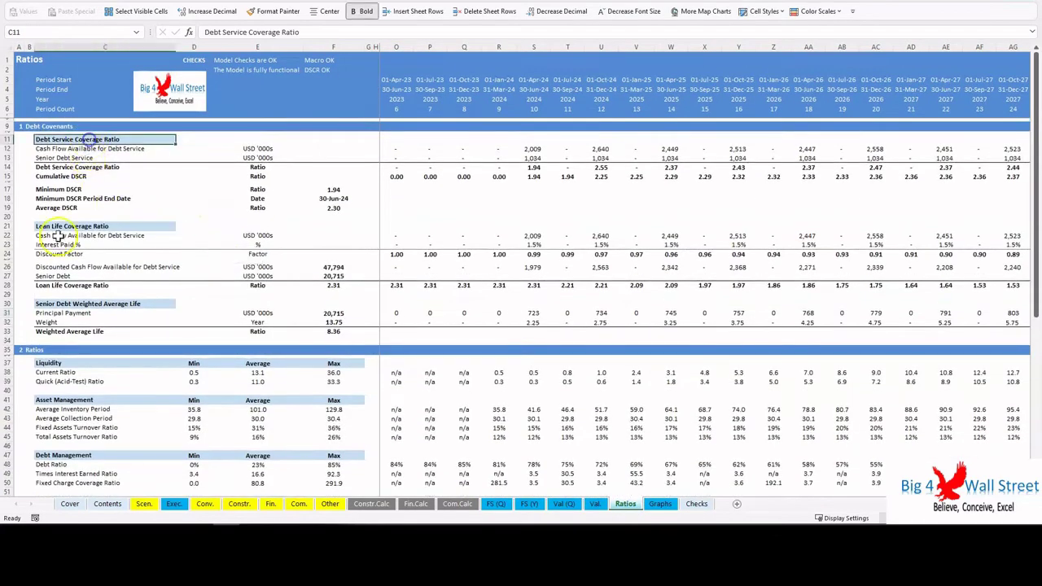
pyautogui.click(65, 226)
pyautogui.click(73, 267)
pyautogui.click(76, 301)
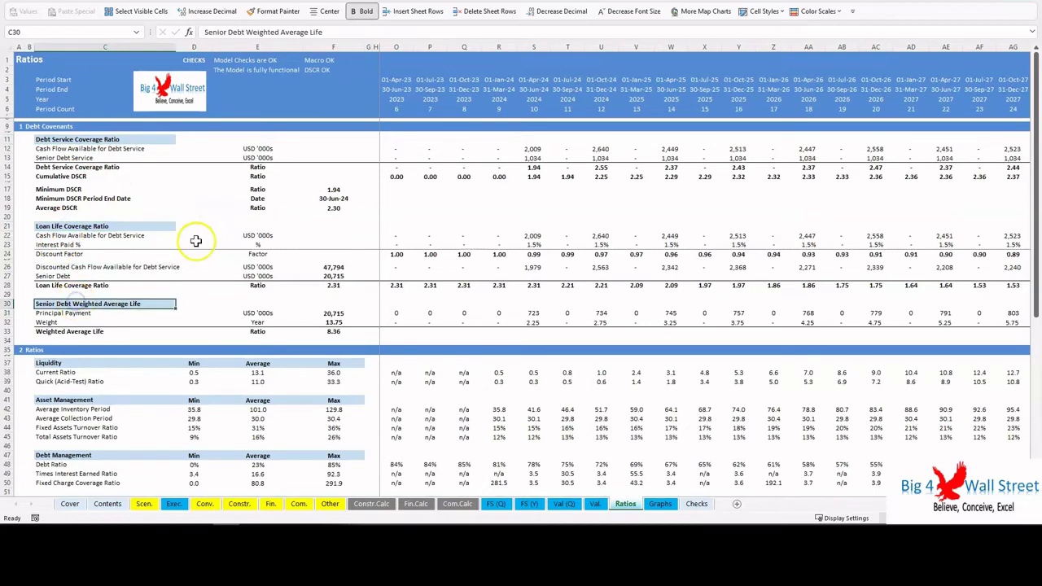
pyautogui.scroll(-1, 200, 259)
pyautogui.scroll(-8, 199, 259)
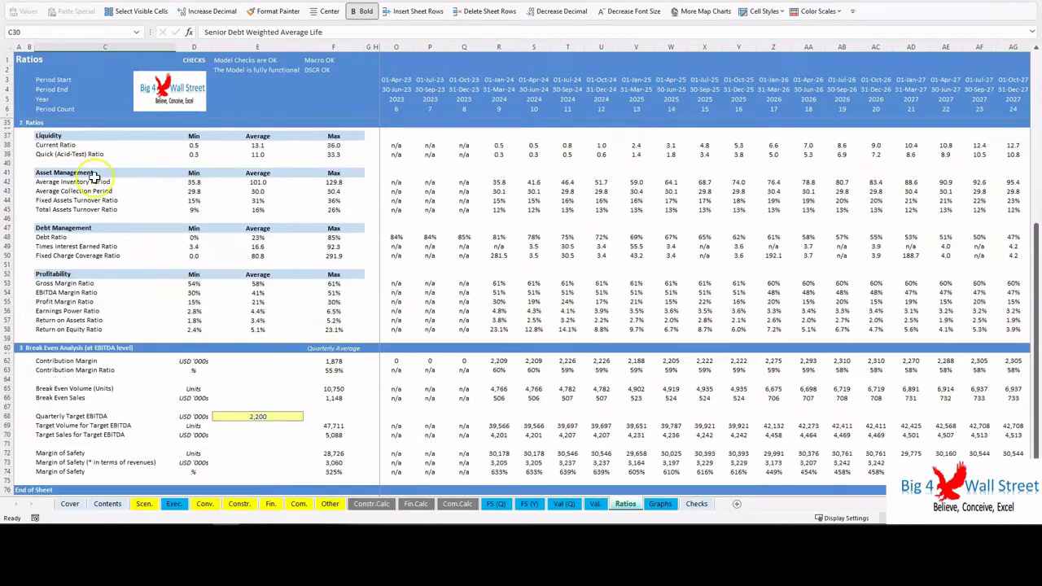
pyautogui.scroll(1, 81, 191)
# Mark the Liquidity through Profitability ratio tables and the Contribution Margin average before going to Graphs
pyautogui.moveTo(45, 162); pyautogui.dragTo(354, 362)
pyautogui.scroll(-6, 195, 306)
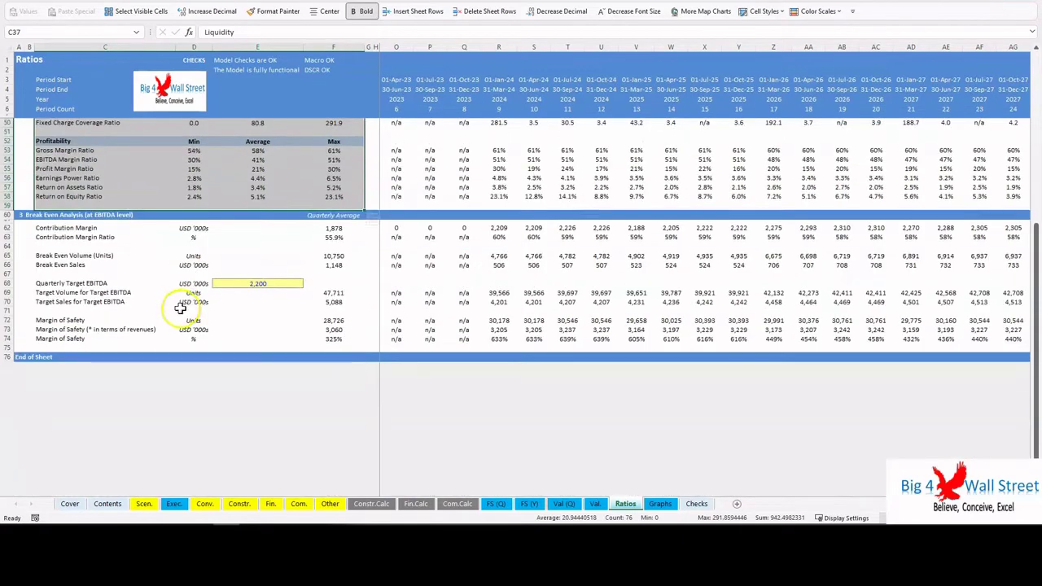
pyautogui.click(77, 229)
pyautogui.click(253, 230)
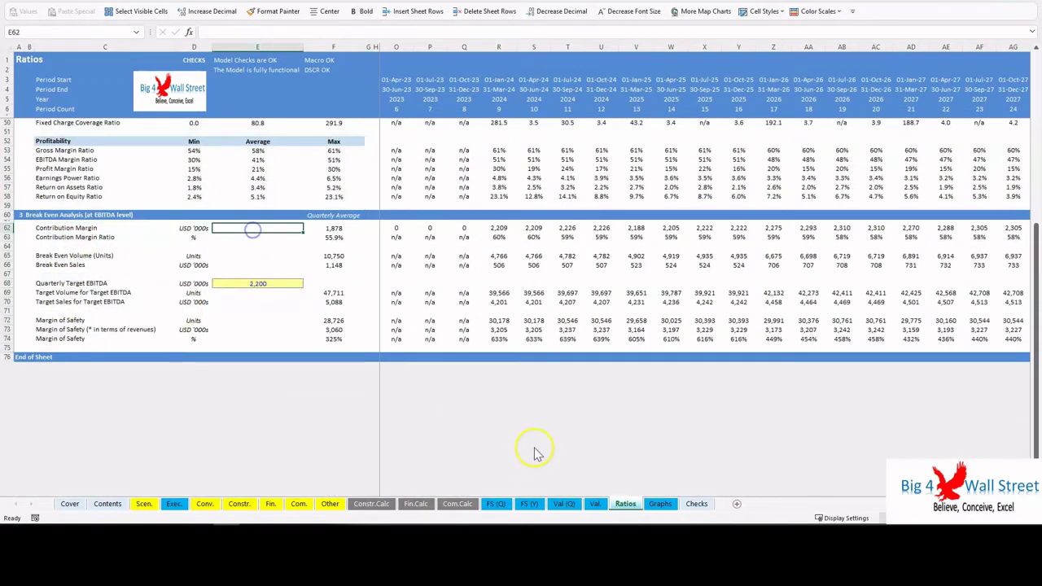
pyautogui.scroll(4, 562, 460)
pyautogui.click(661, 504)
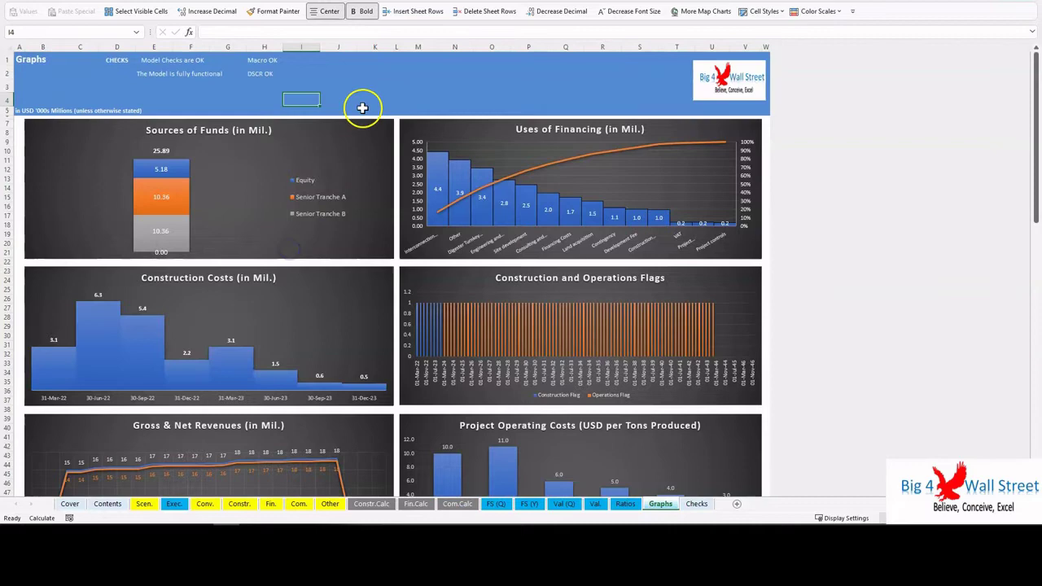
# Scroll through the Graphs sheet charts, including construction costs peaking at 6.3 million in 30-Jun-22
pyautogui.scroll(-7, 364, 107)
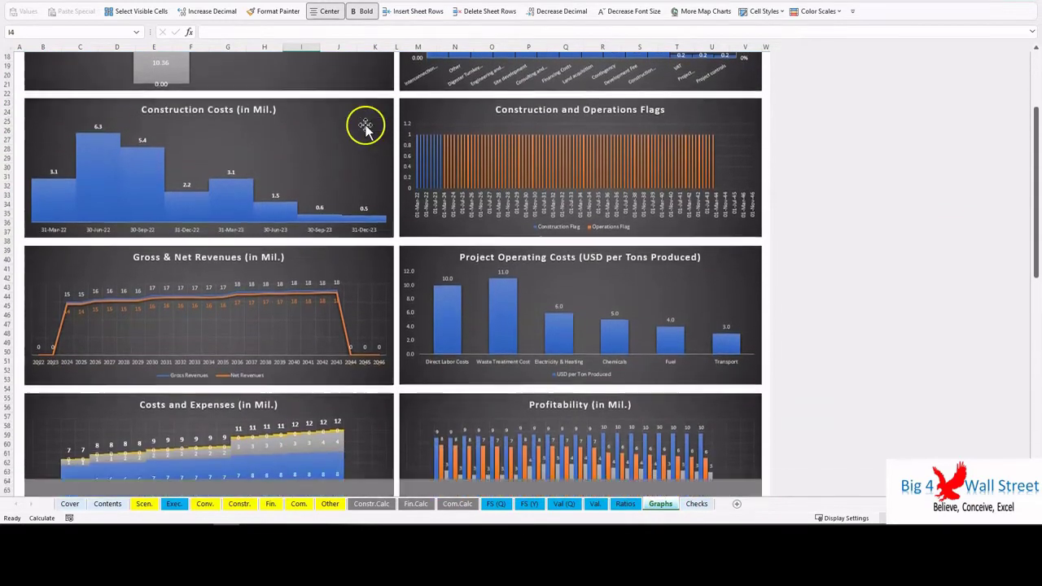
pyautogui.scroll(-5, 367, 134)
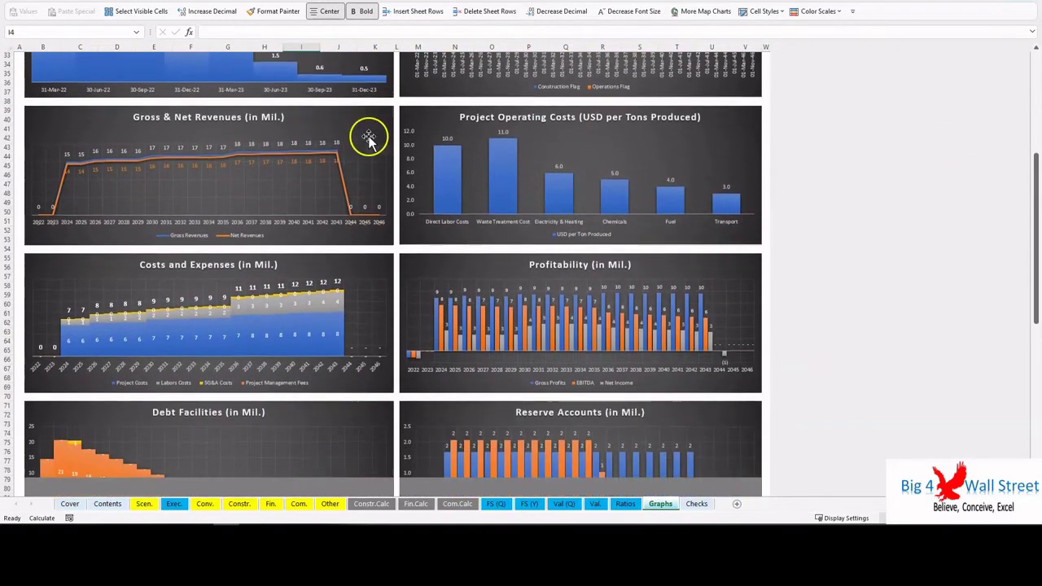
pyautogui.scroll(-9, 370, 140)
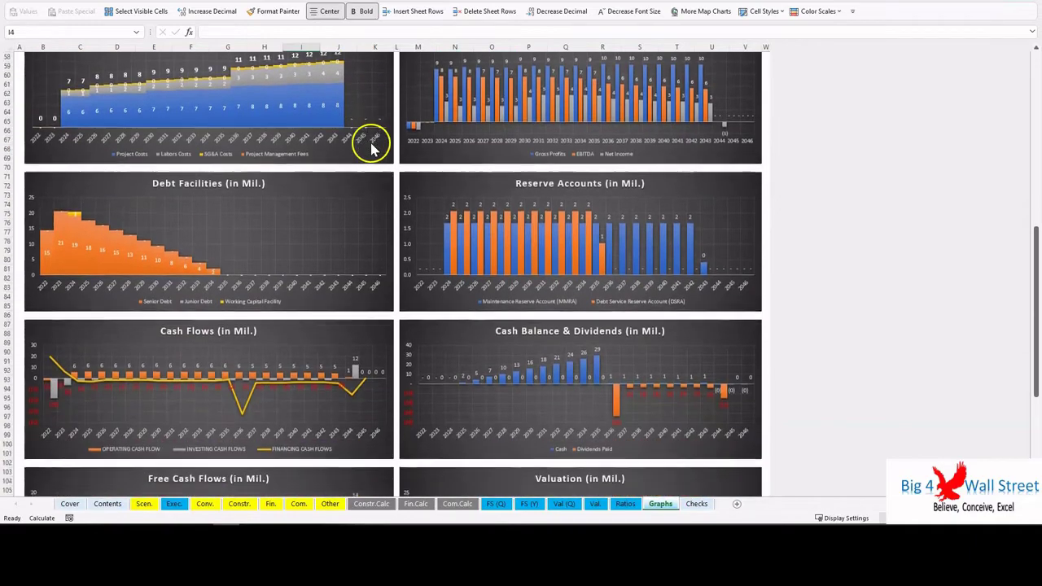
pyautogui.scroll(-11, 371, 145)
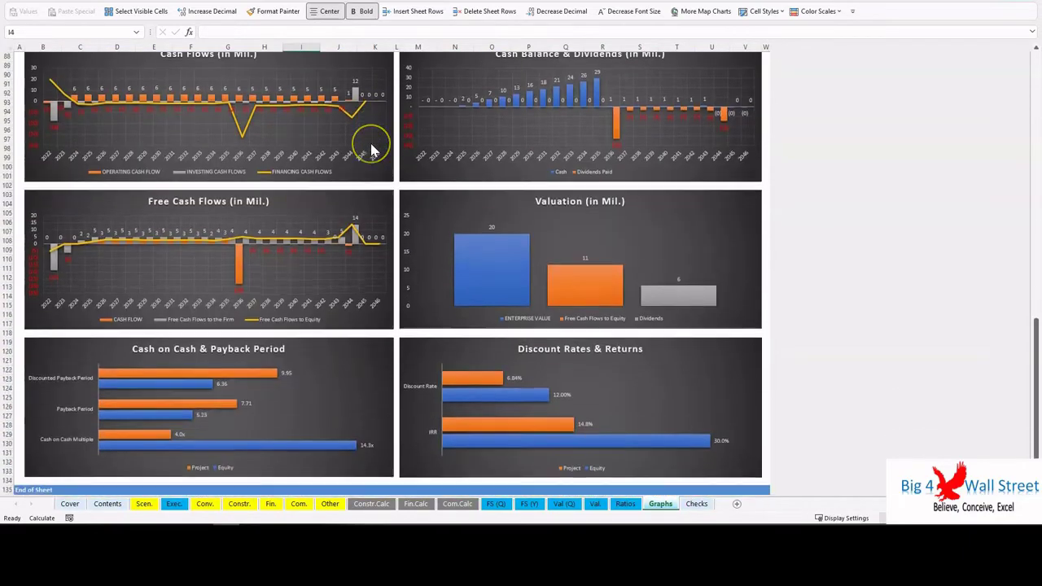
pyautogui.scroll(20, 370, 150)
pyautogui.scroll(4, 409, 220)
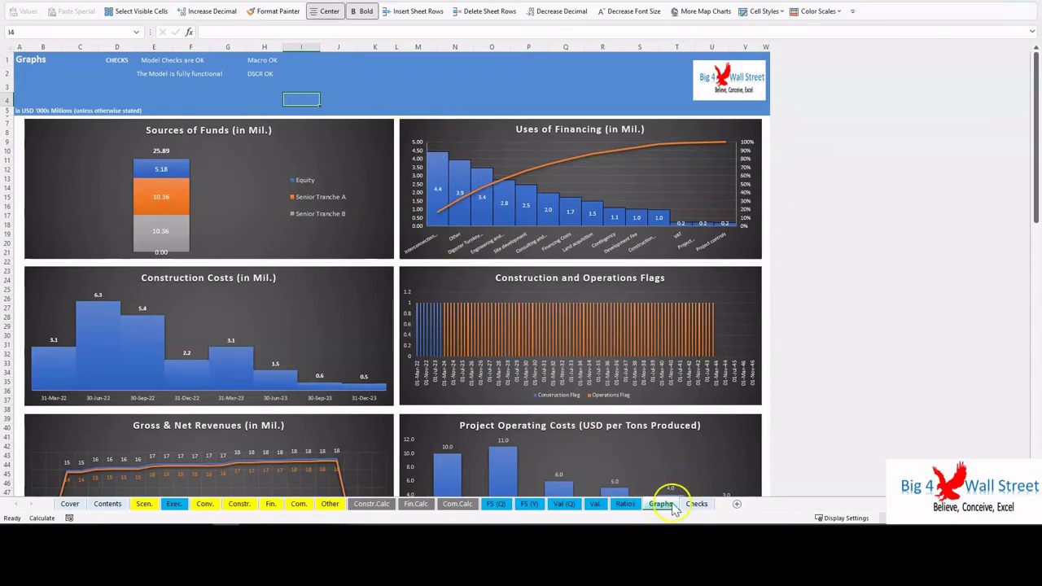
# Open the Executive Summary sheet showing 30.0% equity IRR, 11,468 NPV and 1.94 minimum DSCR
pyautogui.click(174, 504)
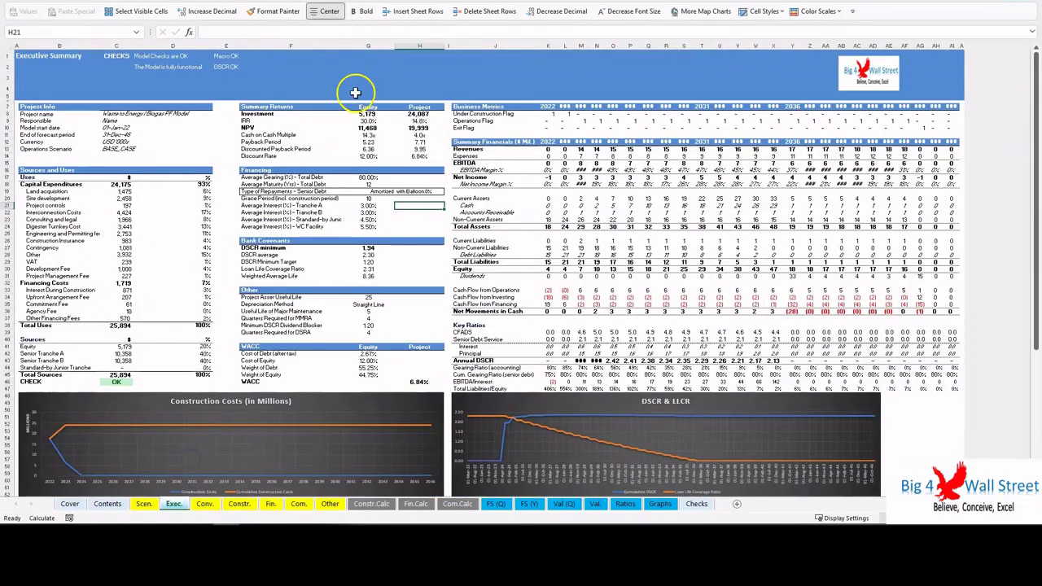
pyautogui.click(1016, 521)
pyautogui.scroll(1, 465, 268)
pyautogui.click(382, 83)
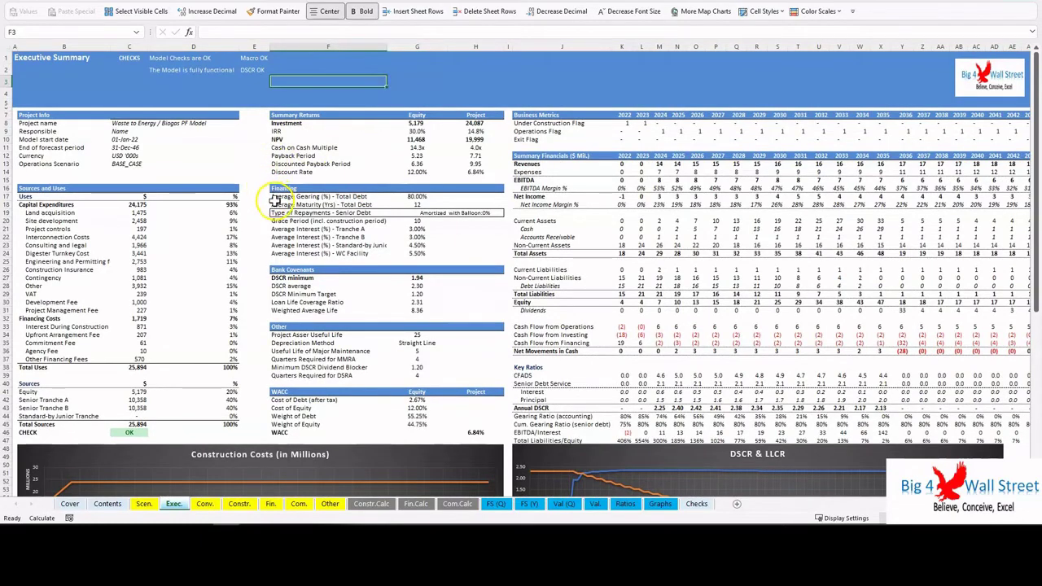
# Scroll through the summary tables and charts, then switch to the Scenarios sheet
pyautogui.scroll(-2, 276, 201)
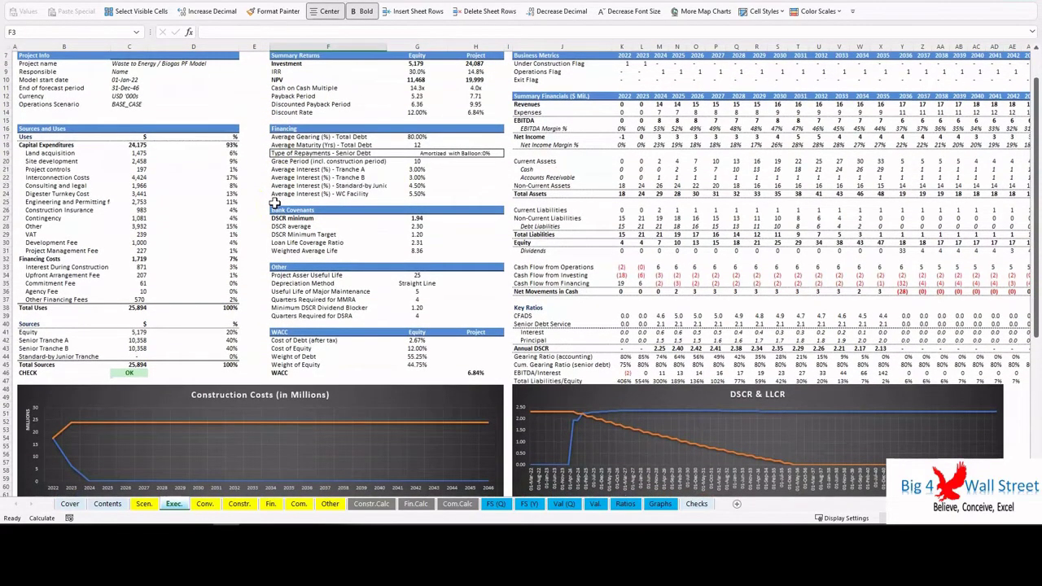
pyautogui.scroll(-11, 276, 203)
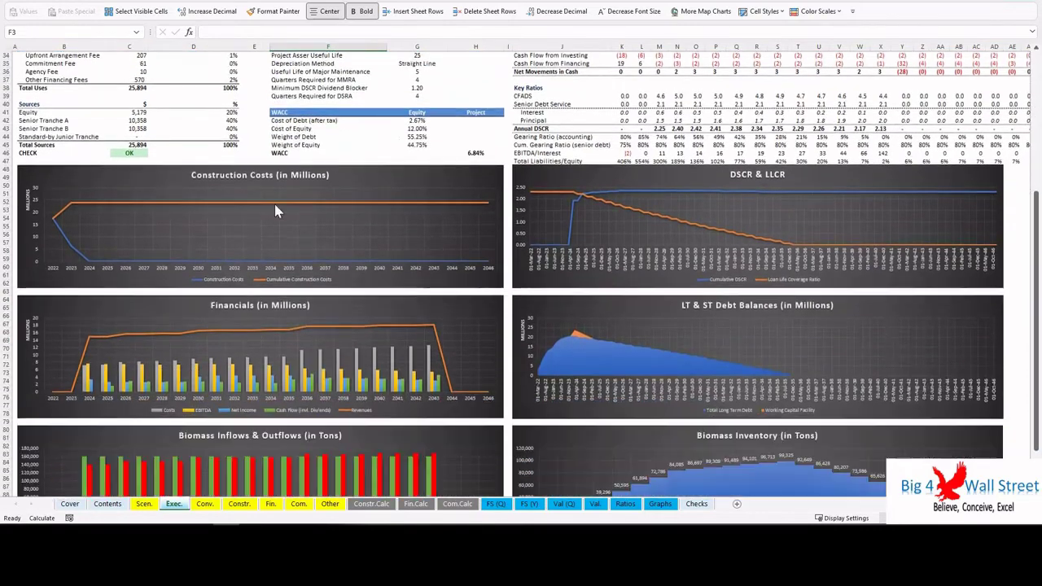
pyautogui.scroll(-3, 274, 203)
pyautogui.scroll(8, 275, 205)
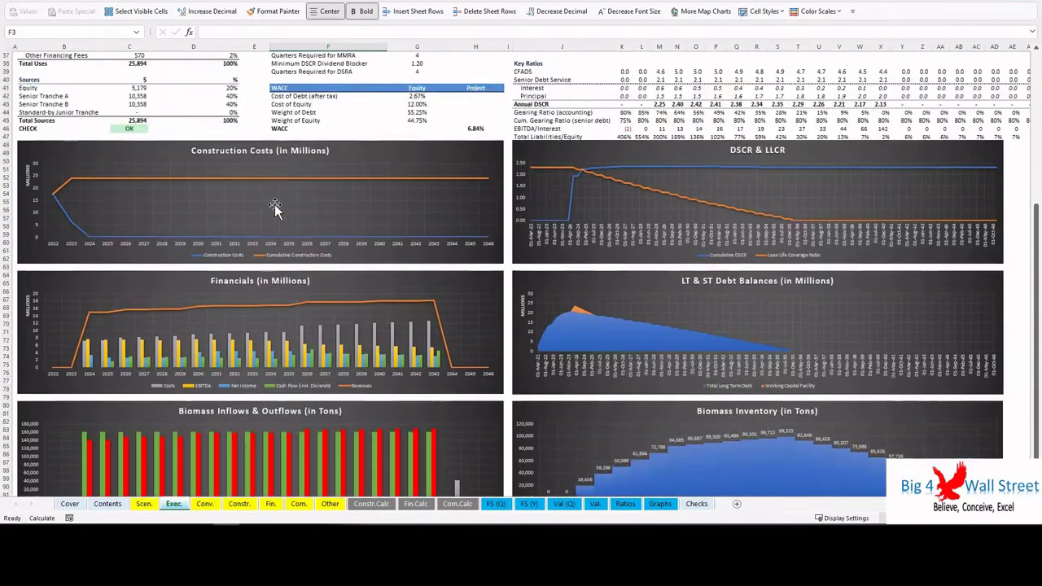
pyautogui.scroll(8, 276, 205)
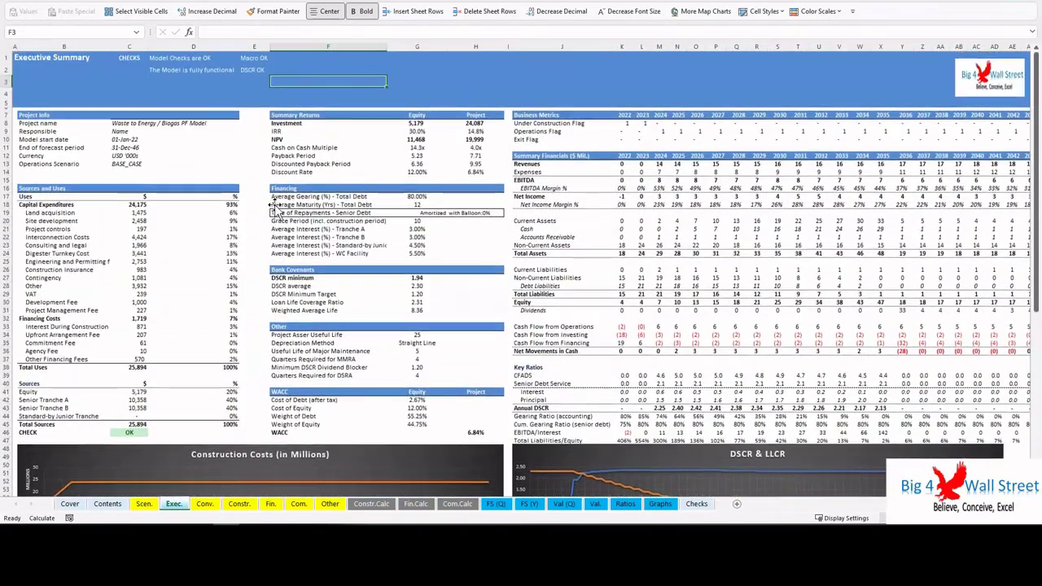
pyautogui.click(475, 81)
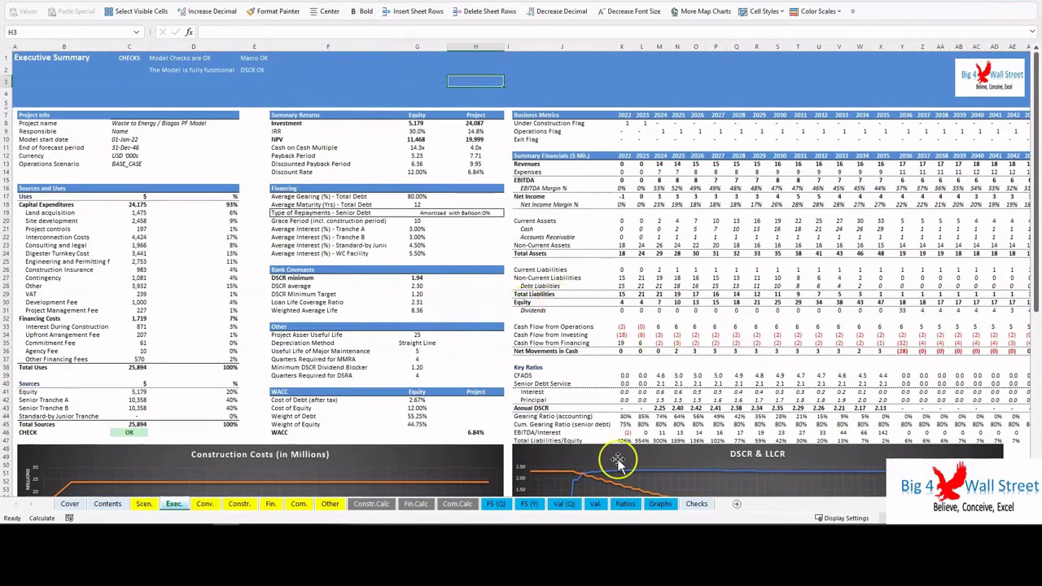
pyautogui.click(143, 504)
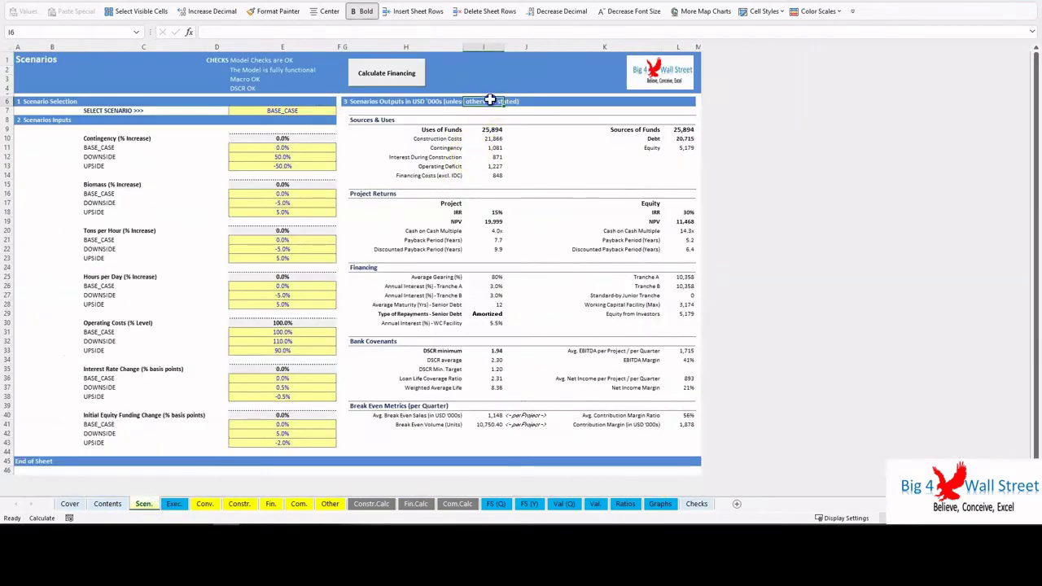
pyautogui.click(285, 111)
pyautogui.click(337, 111)
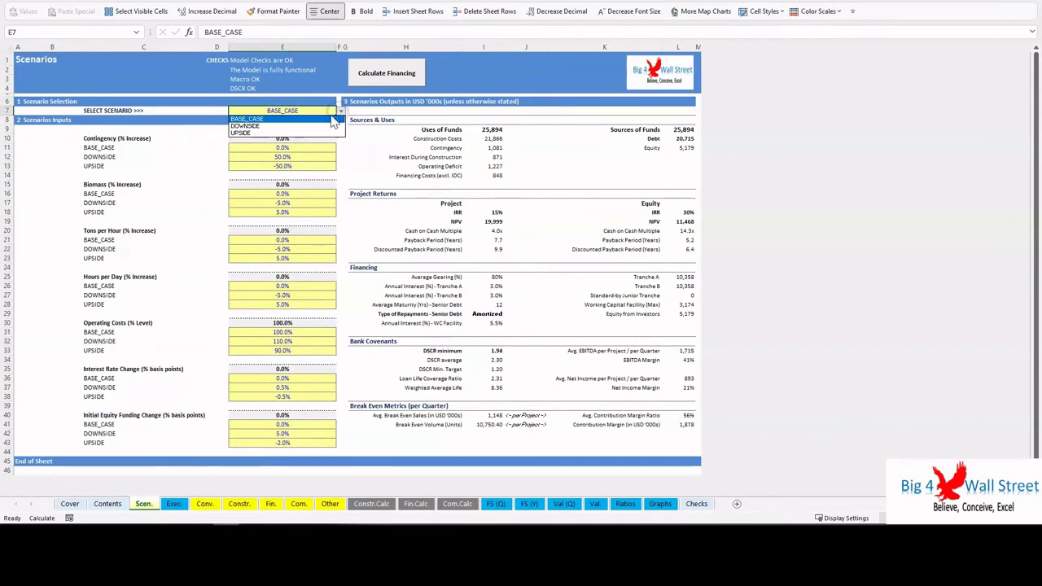
pyautogui.click(282, 126)
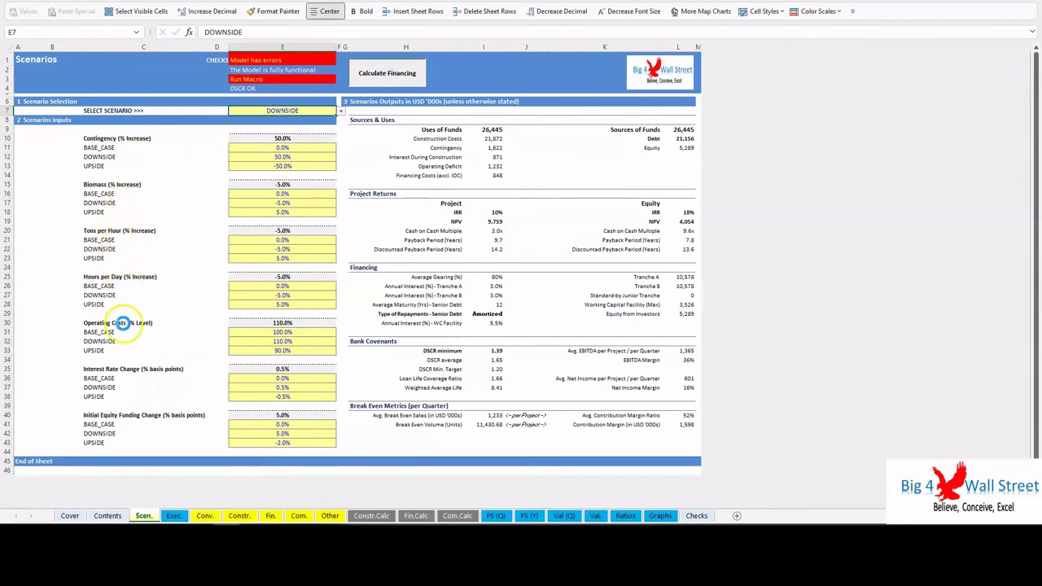
pyautogui.click(141, 416)
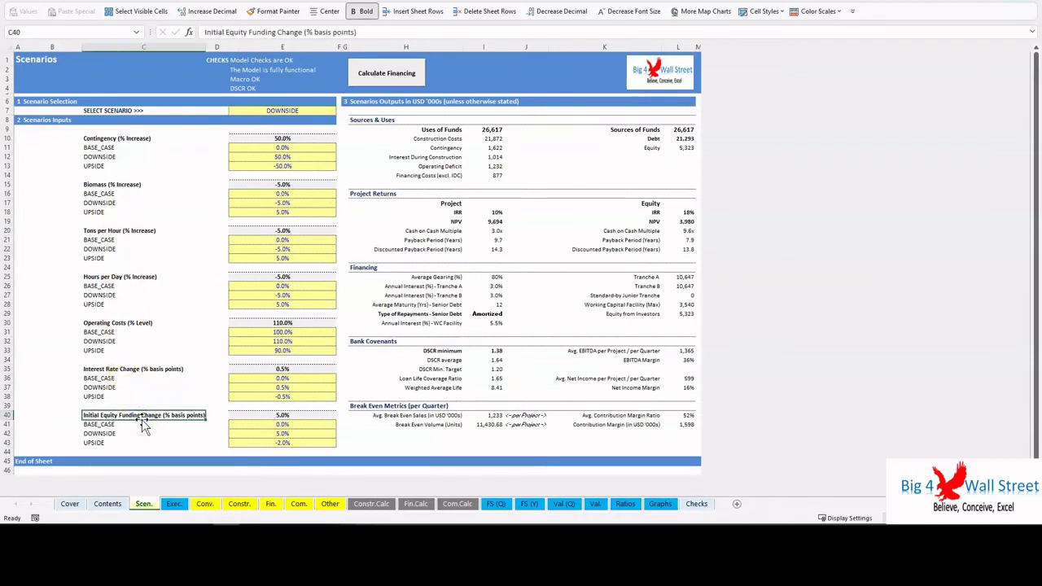
pyautogui.moveTo(130, 138); pyautogui.dragTo(324, 461)
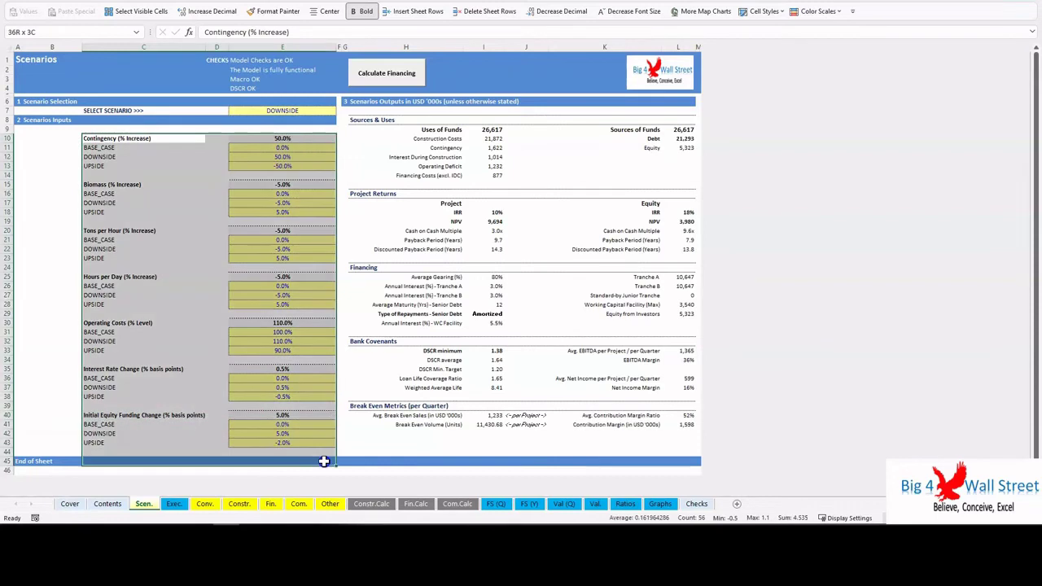
pyautogui.click(318, 110)
pyautogui.click(341, 111)
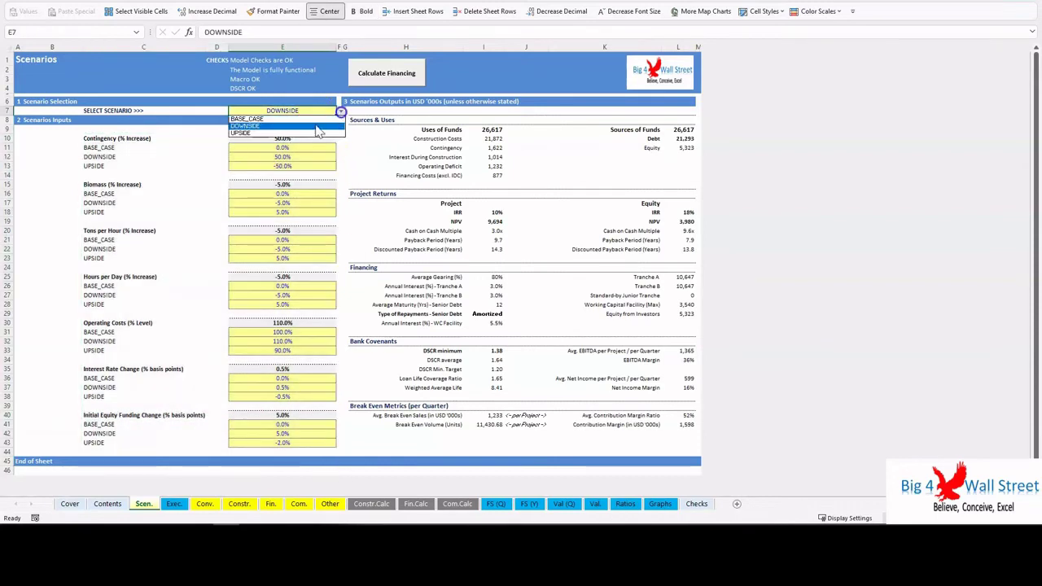
pyautogui.click(301, 119)
pyautogui.click(403, 74)
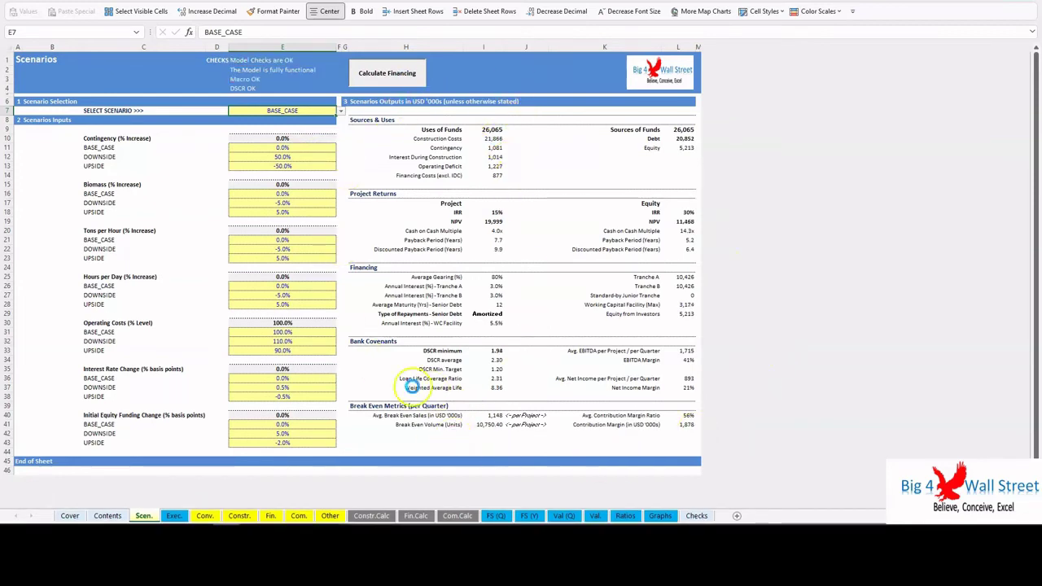
# Go to the Checks sheet and select F11, confirming every check reads OK
pyautogui.click(696, 505)
pyautogui.click(401, 175)
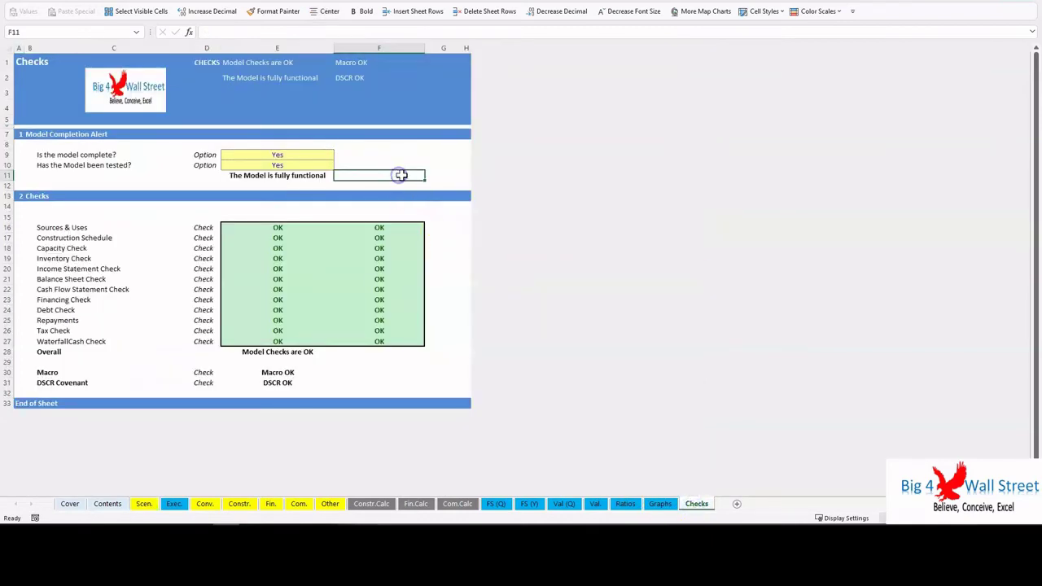